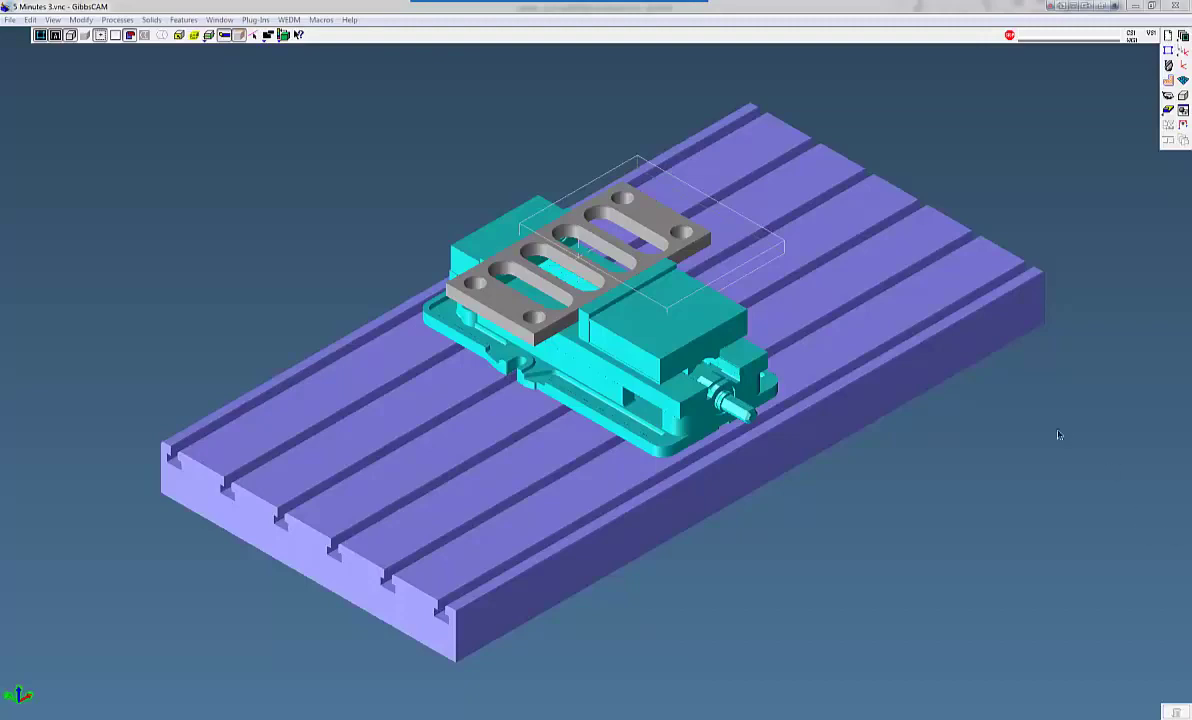
Step: Examine the plate, vise and machine table at closer and wider zoom levels
scroll(1022, 435, "up", 2)
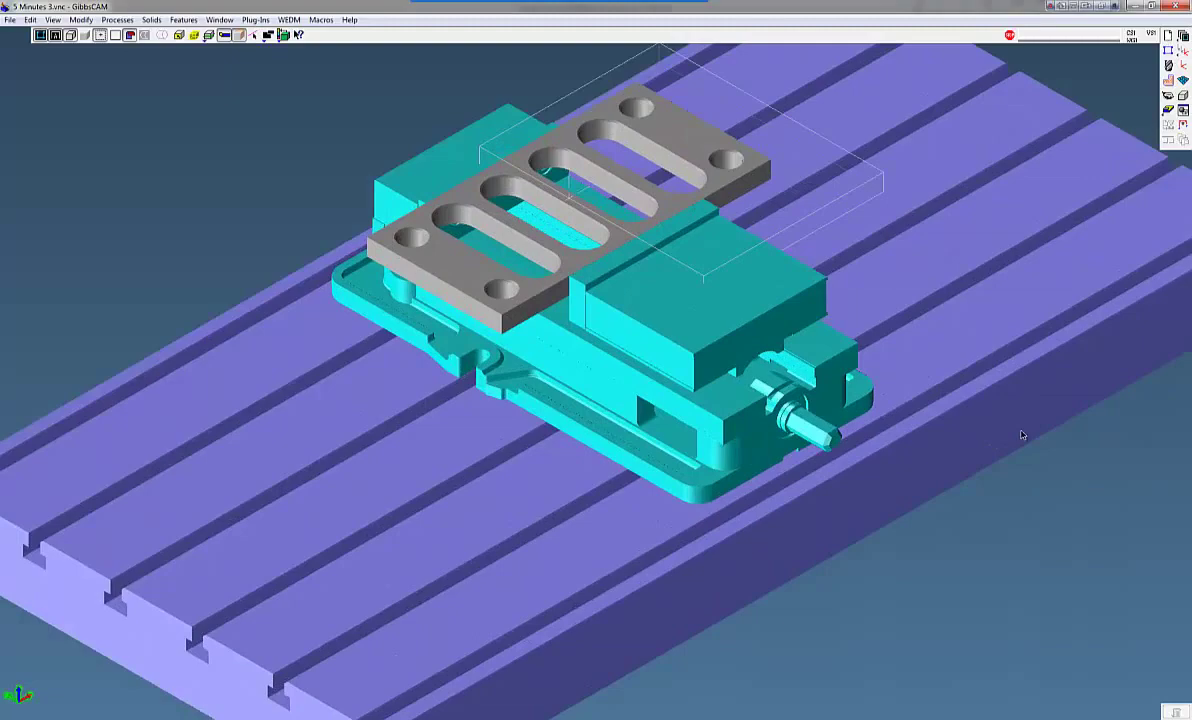
scroll(1022, 435, "up", 2)
scroll(1020, 435, "down", 5)
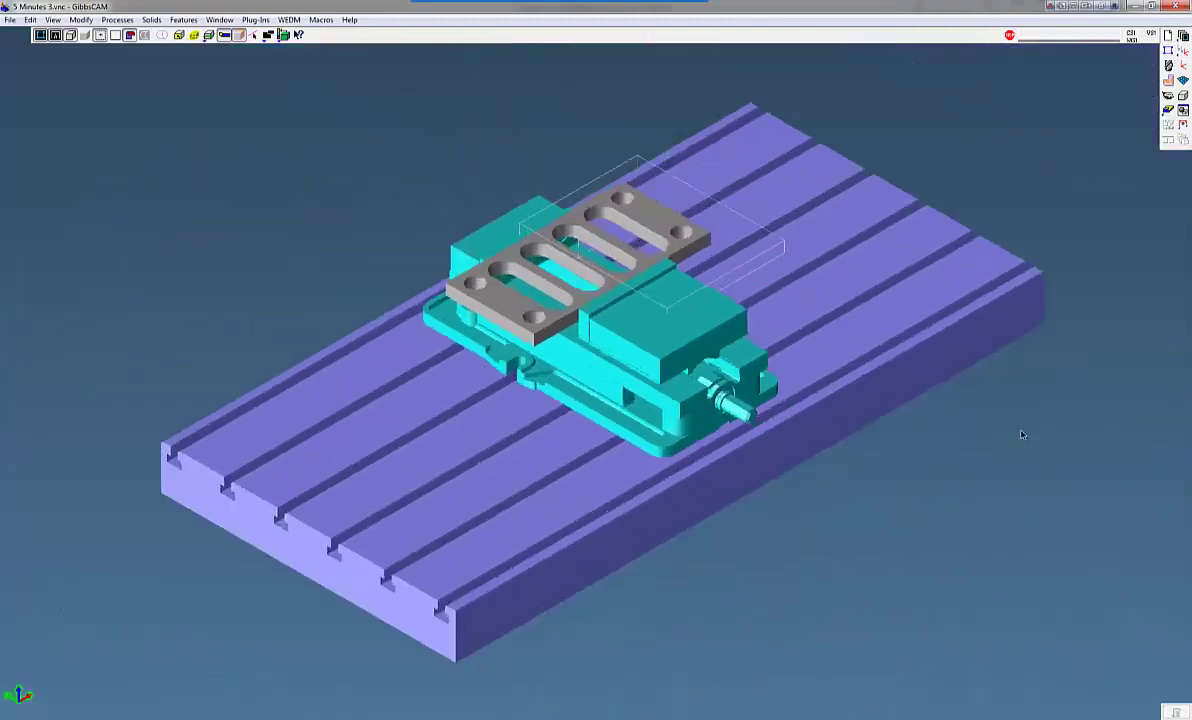
scroll(1020, 435, "up", 5)
scroll(878, 442, "down", 5)
scroll(851, 484, "up", 4)
scroll(848, 490, "down", 4)
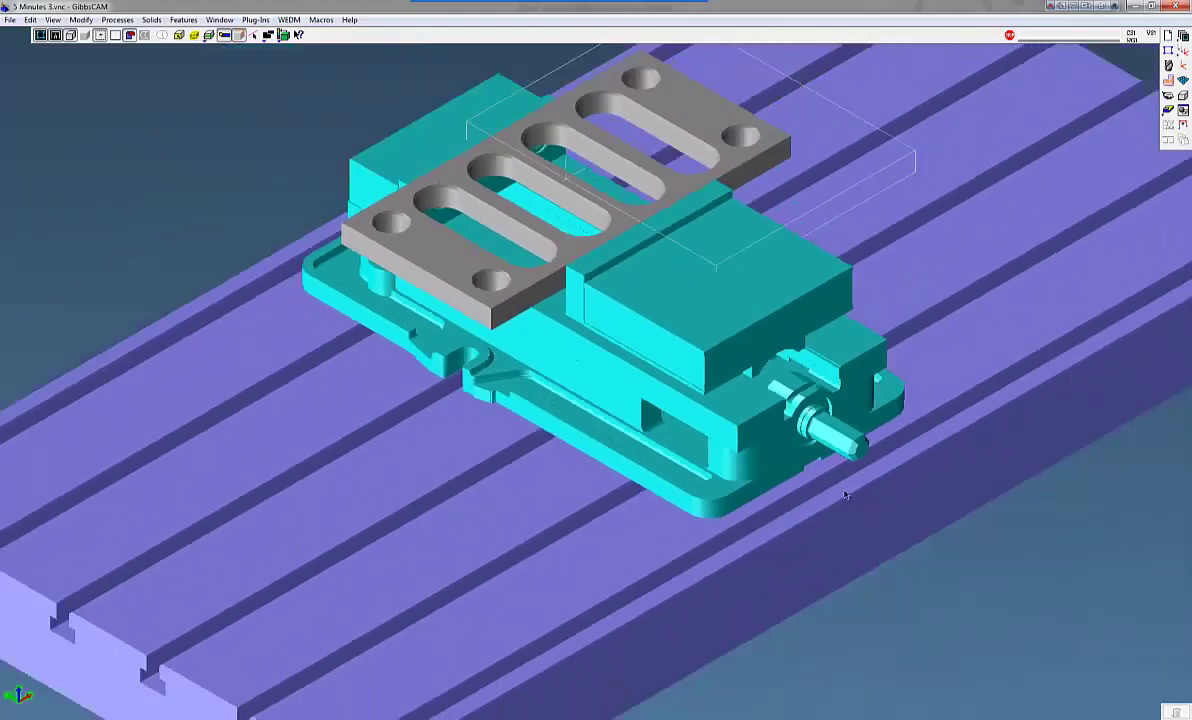
scroll(845, 494, "down", 3)
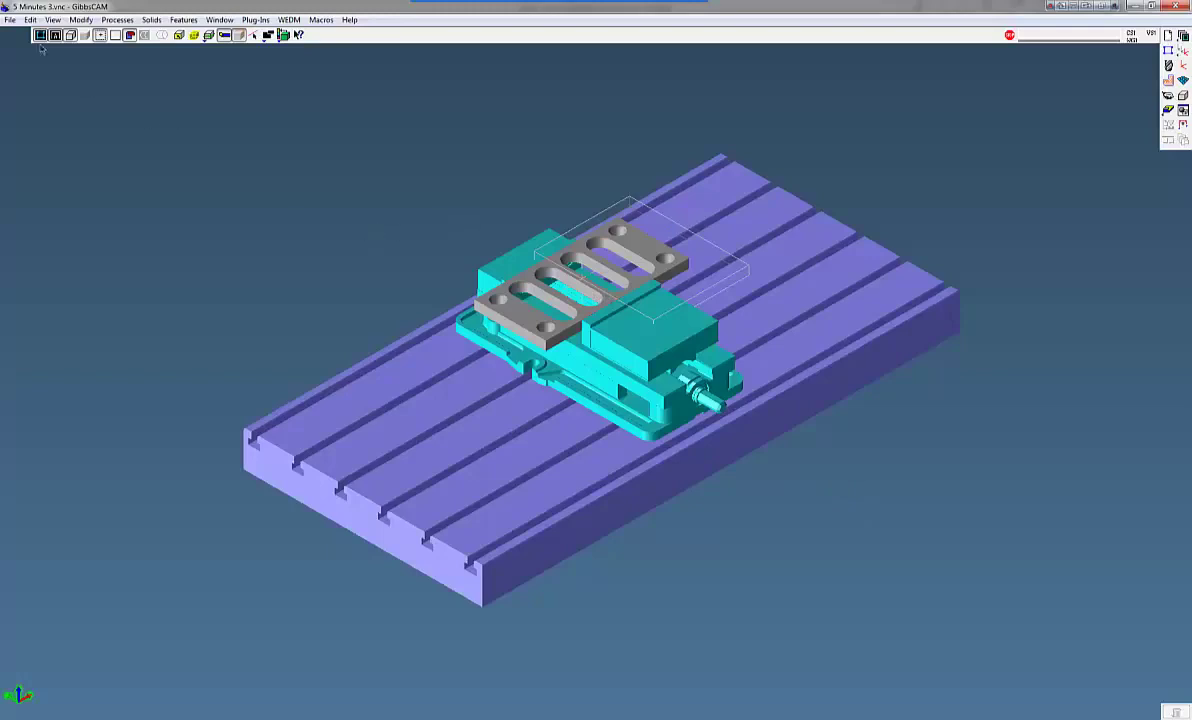
Step: Enable Zoom to Mouse Cursor in the interface preferences and put the preferences away
left_click(10, 20)
left_click(28, 158)
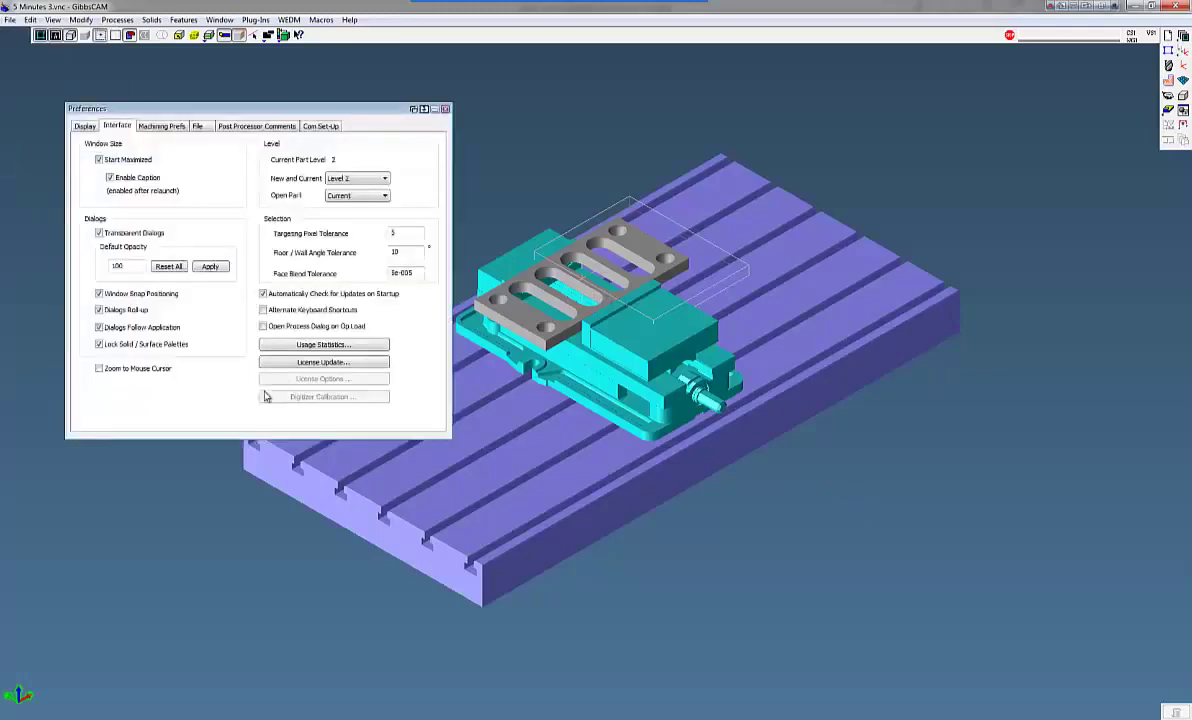
left_click(104, 368)
left_click(415, 108)
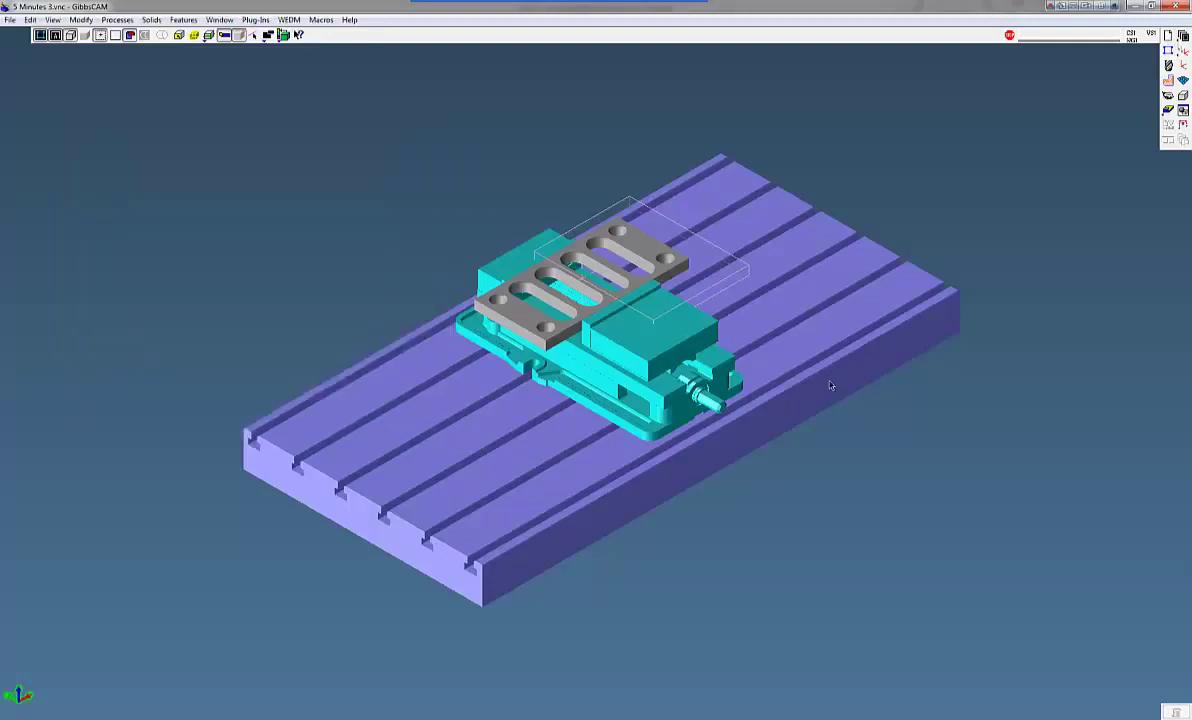
Step: Check how zooming follows the cursor at the table's far corner and the plate's corner hole, with the assembly recentred
scroll(720, 160, "up", 10)
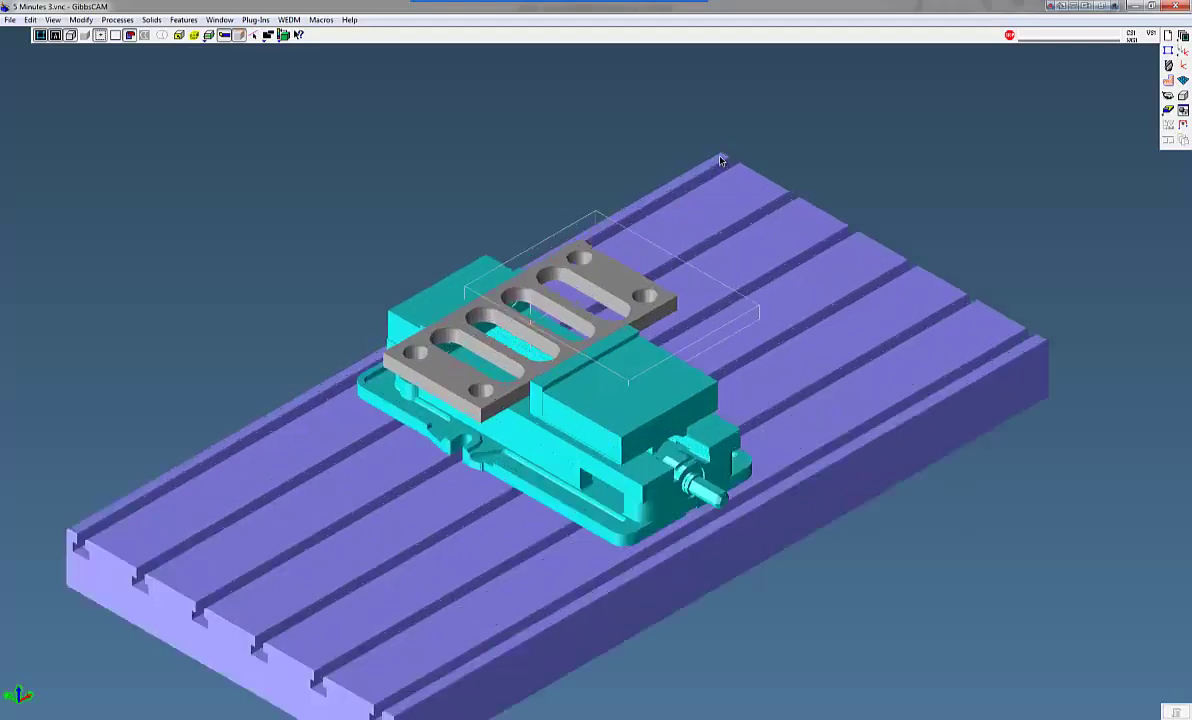
scroll(720, 160, "down", 10)
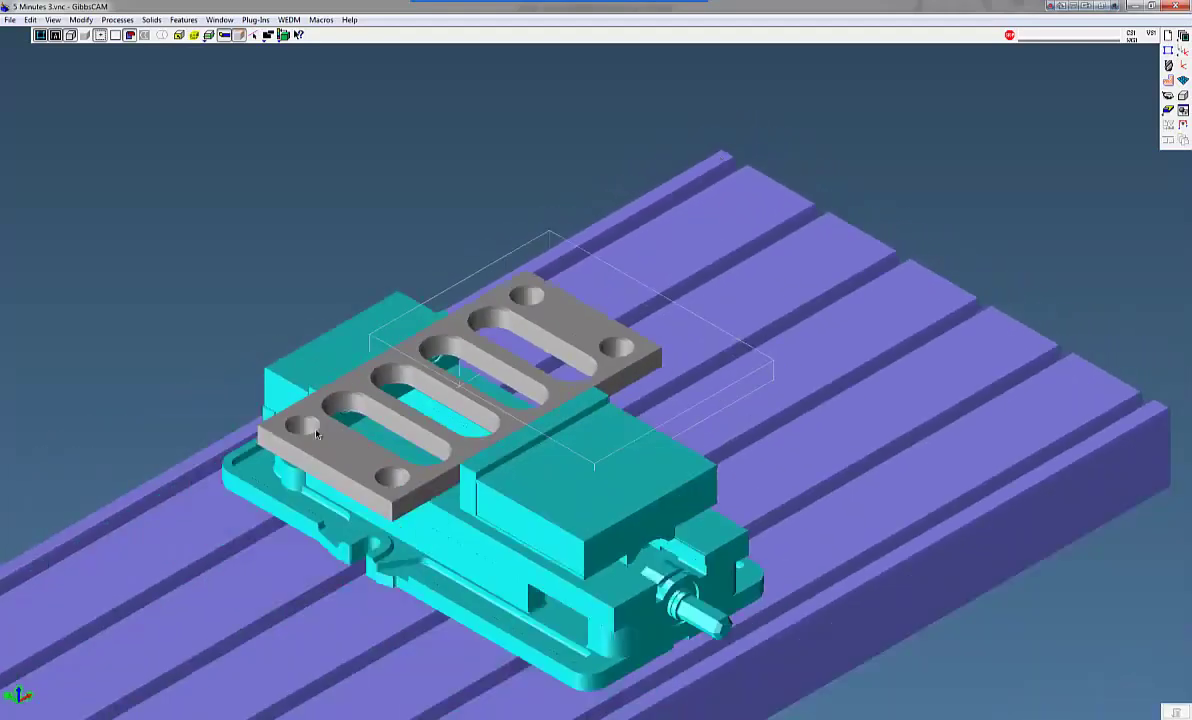
scroll(305, 428, "up", 10)
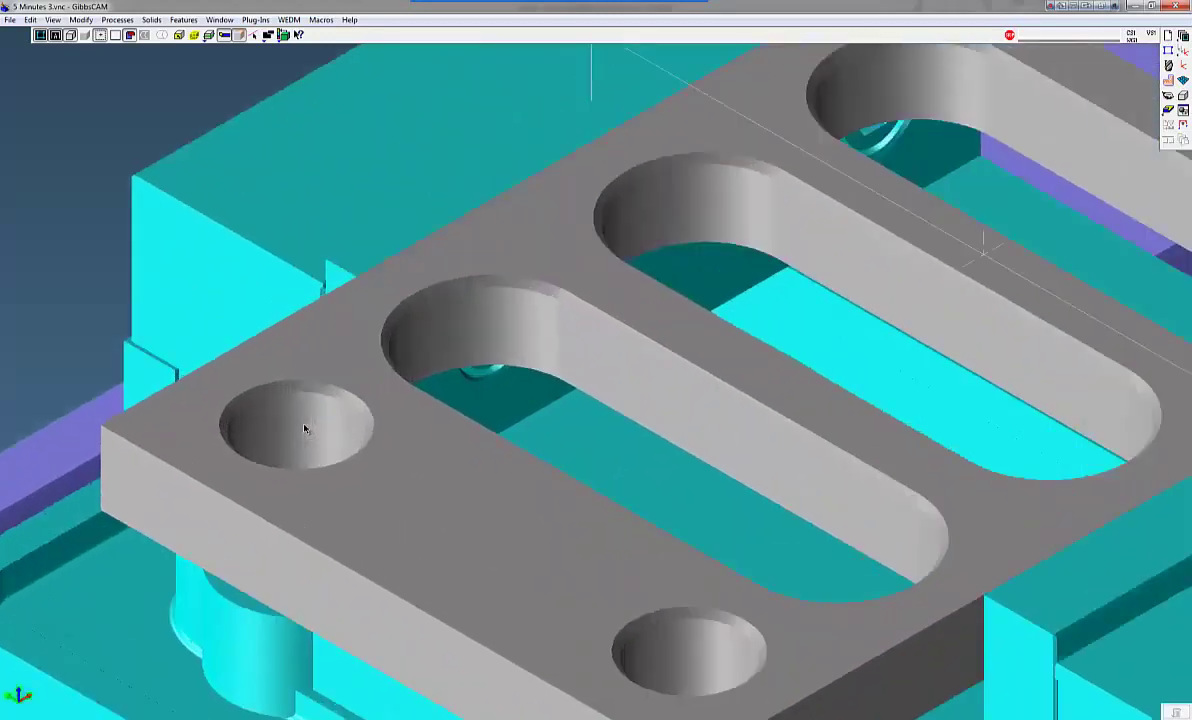
scroll(305, 428, "down", 10)
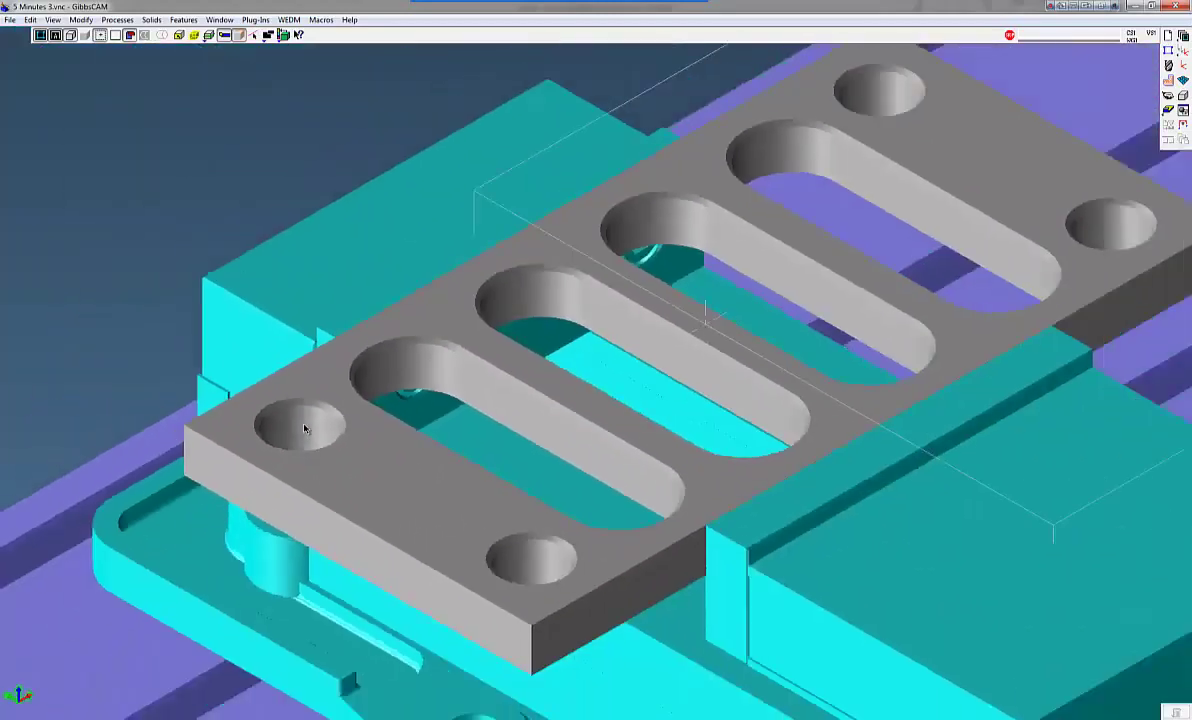
scroll(305, 428, "down", 3)
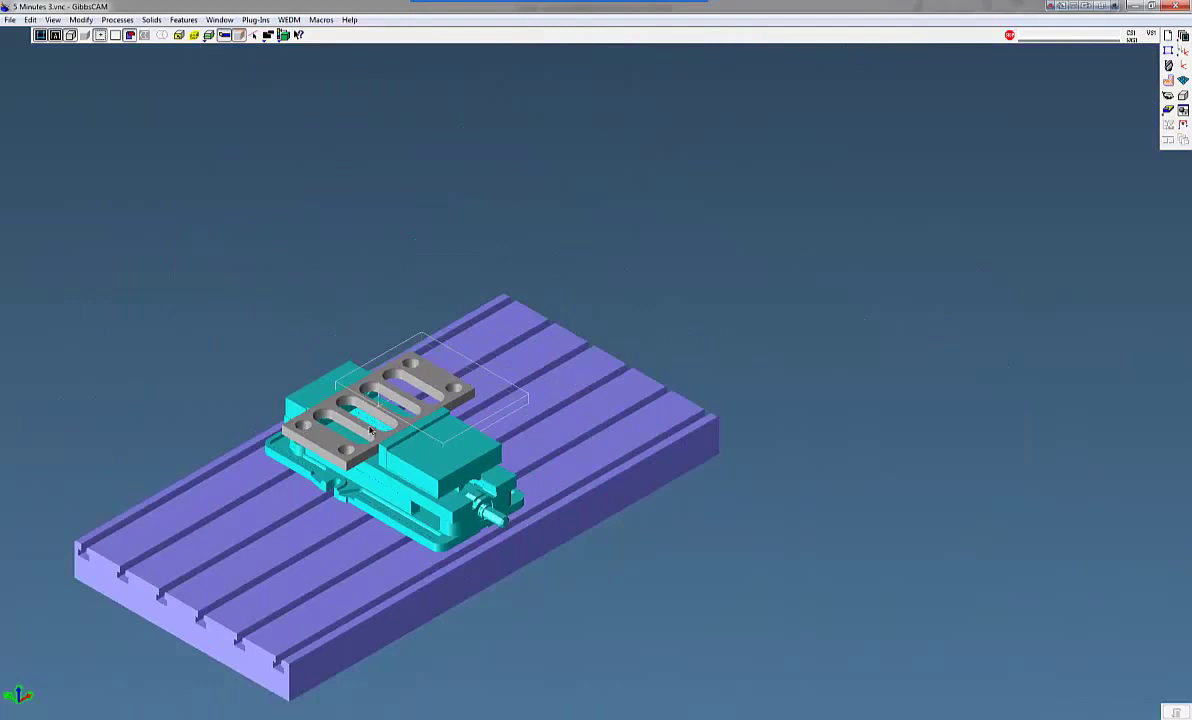
middle_click_drag(477, 402, 590, 298)
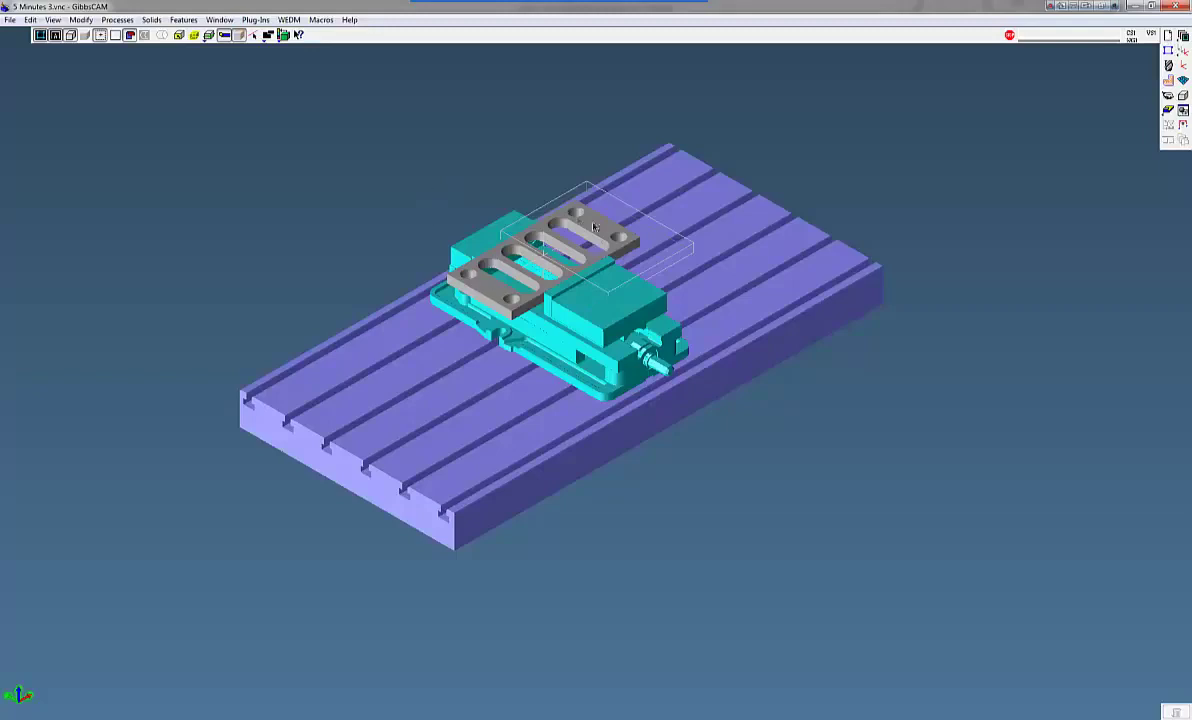
scroll(688, 272, "up", 5)
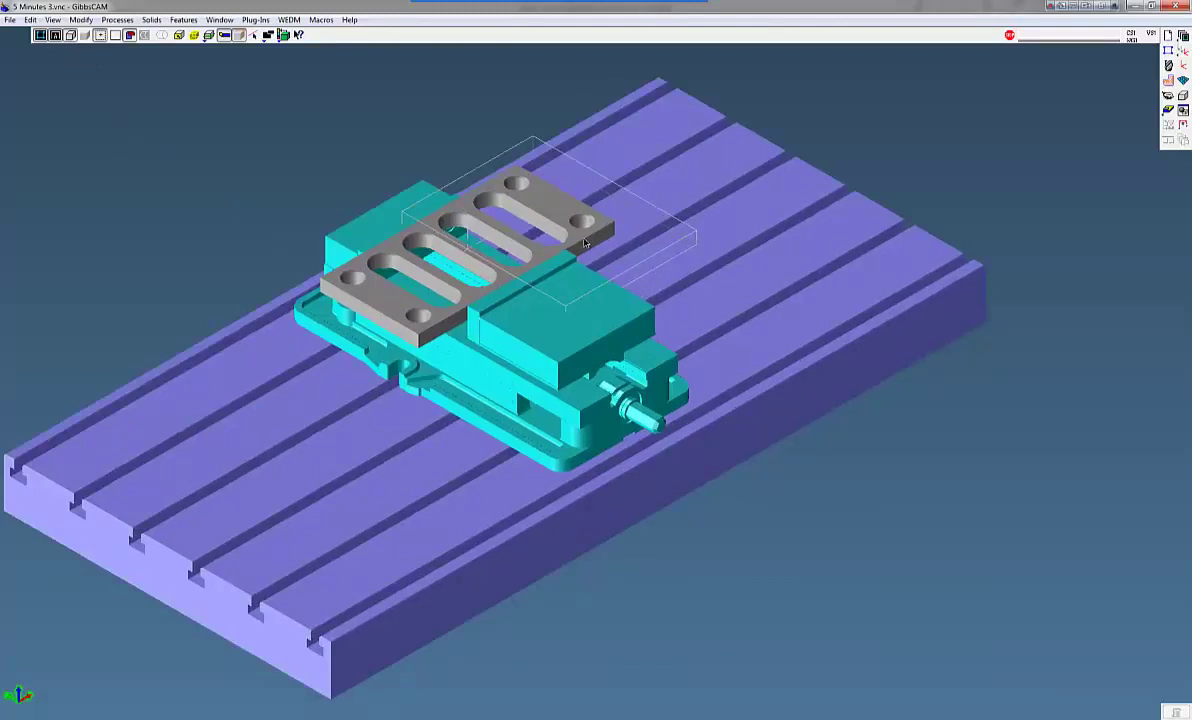
Step: Put the machine table and both vise bodies into the Body Bag so only the plate stays in the workspace
double_click(668, 200)
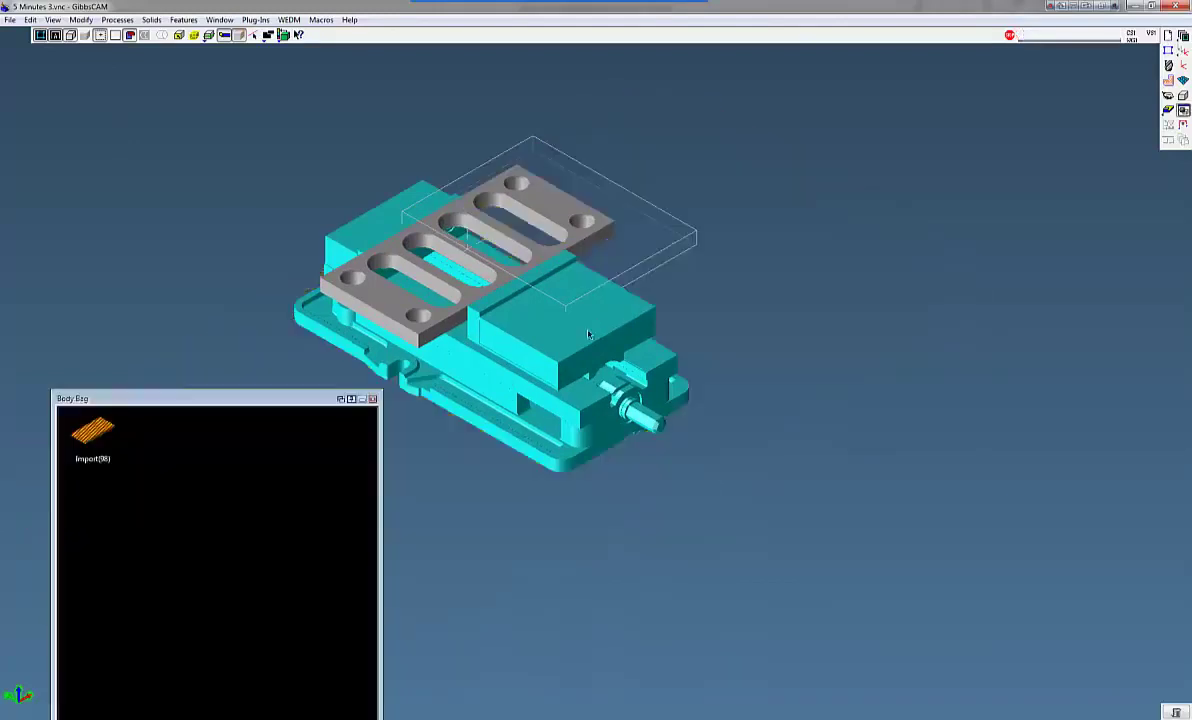
left_click(588, 332)
key("ctrl+b")
left_click(382, 360)
key("ctrl+b")
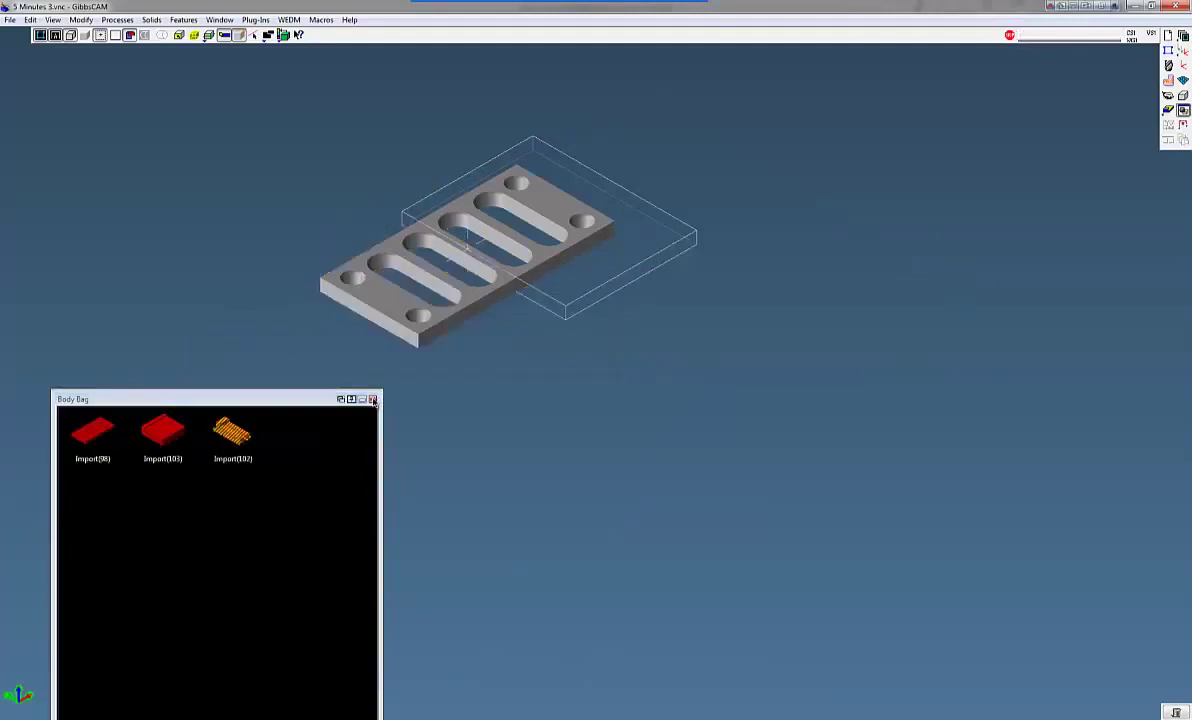
left_click(372, 399)
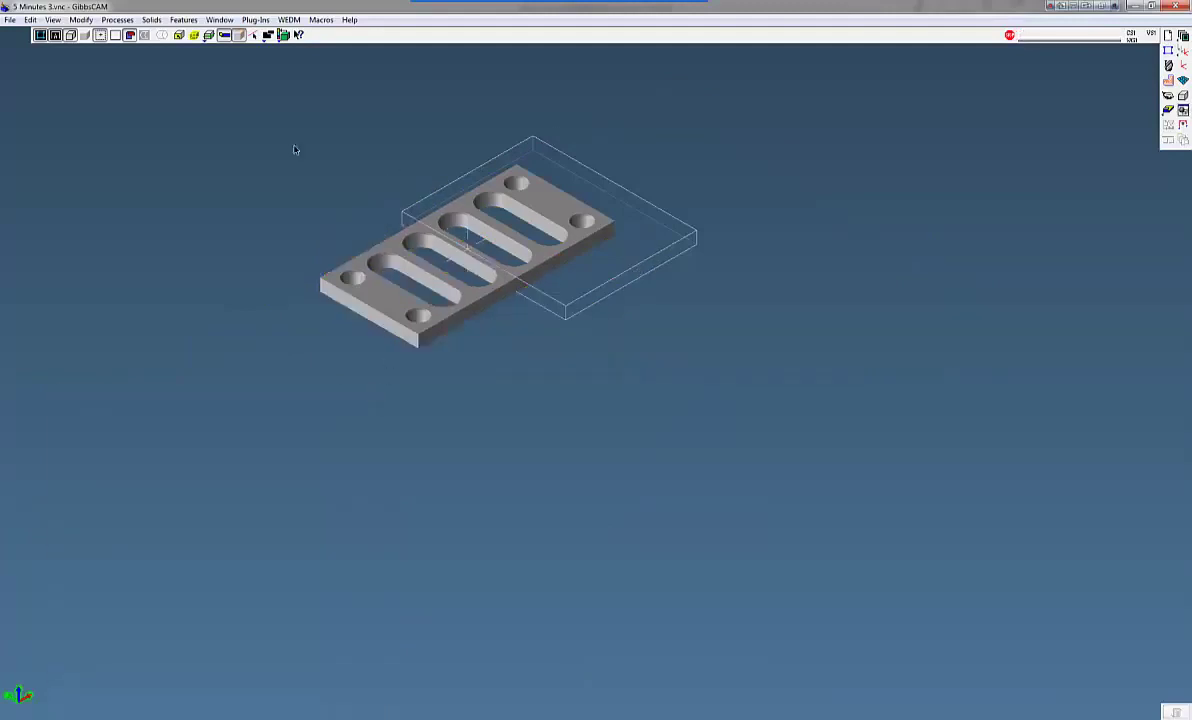
Step: Shrink-wrap the stock around the visible plate and check the stock outline with the solids hidden and shown again
left_click(52, 20)
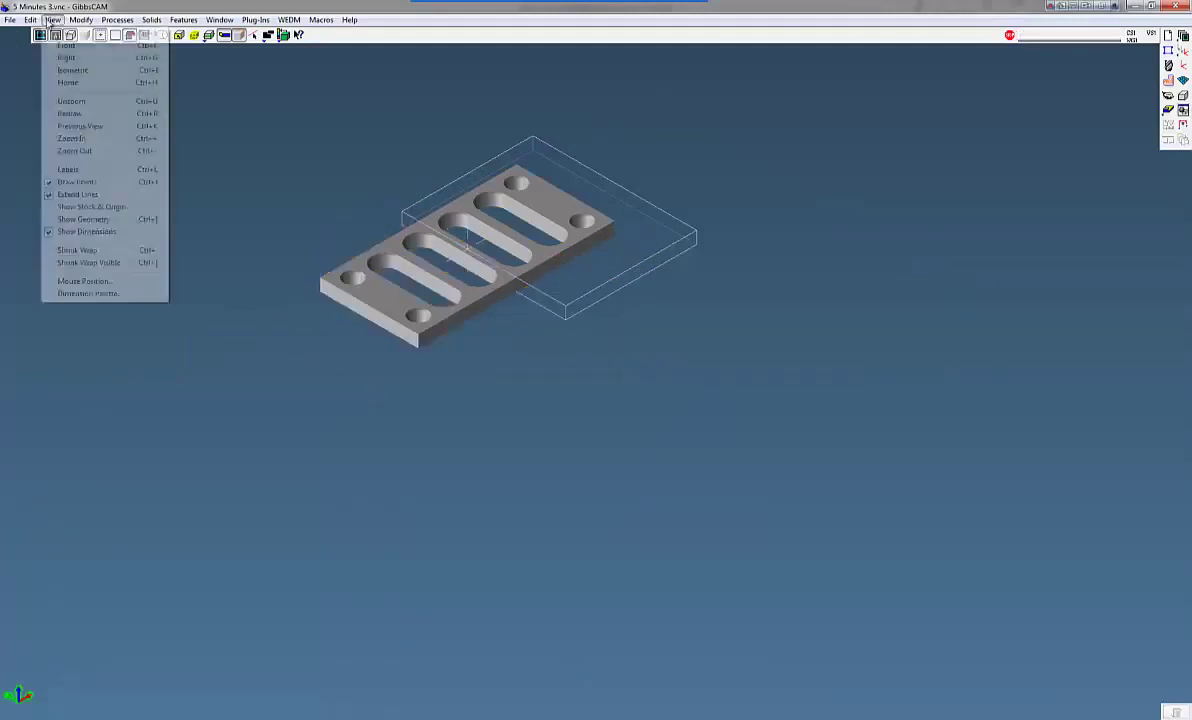
left_click(106, 263)
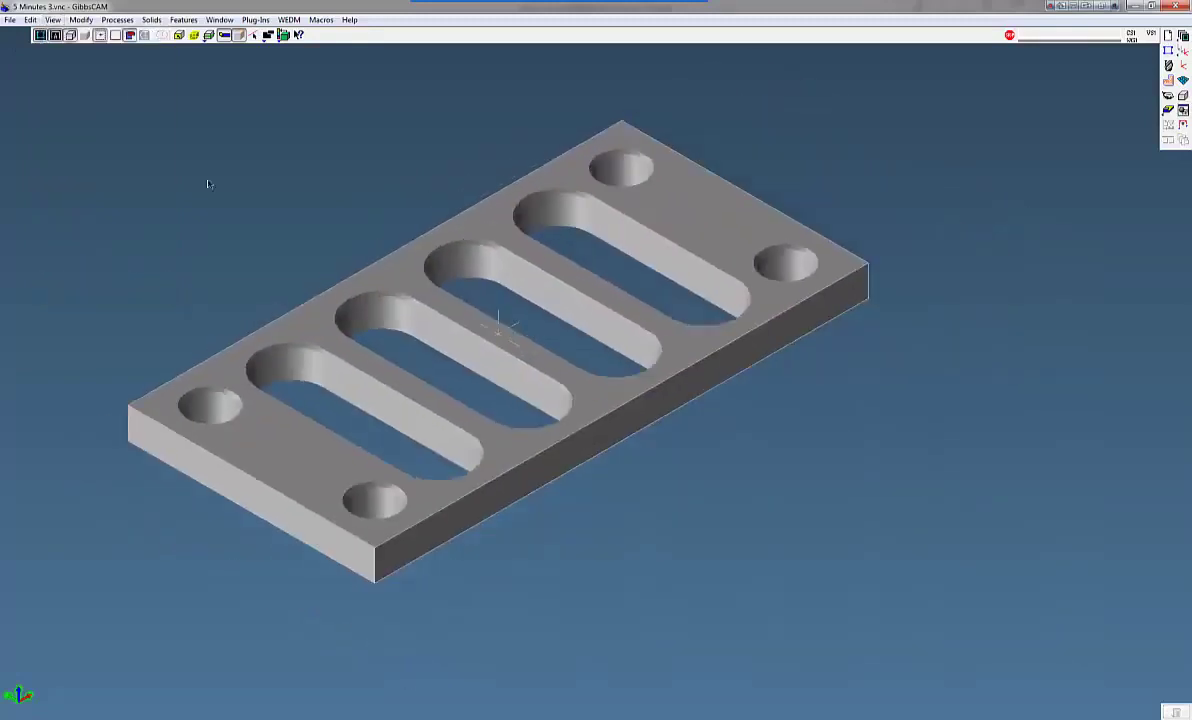
left_click(66, 34)
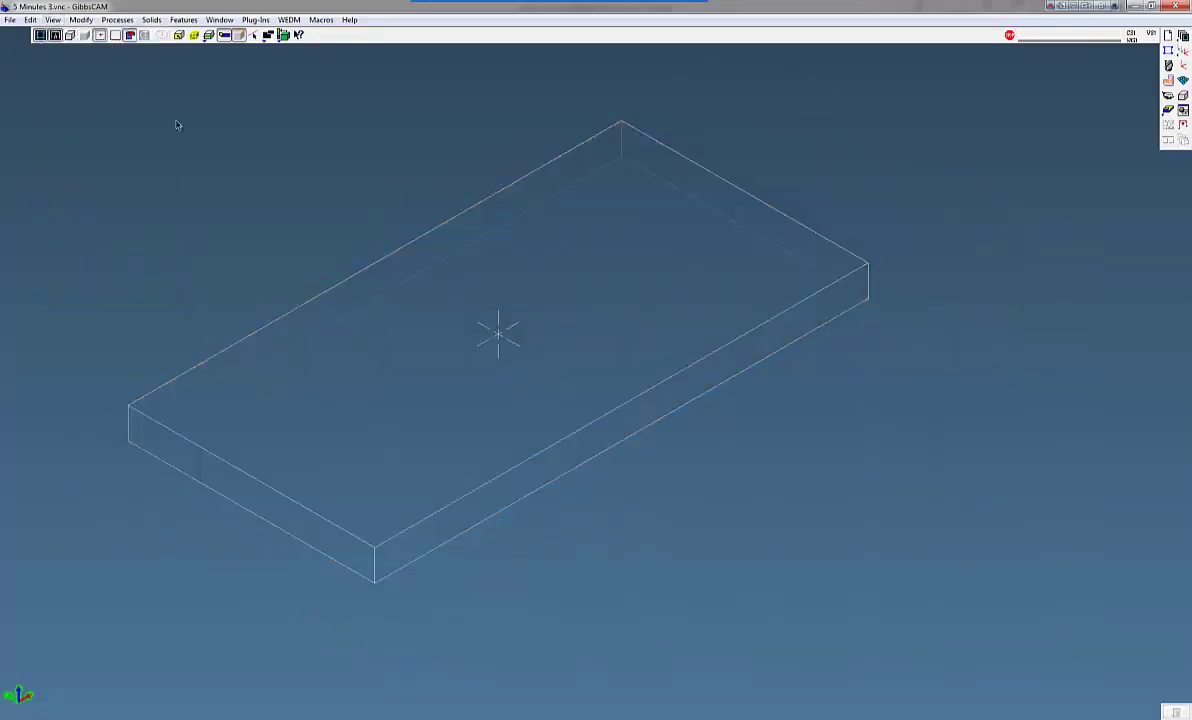
left_click(69, 35)
scroll(333, 268, "down", 4)
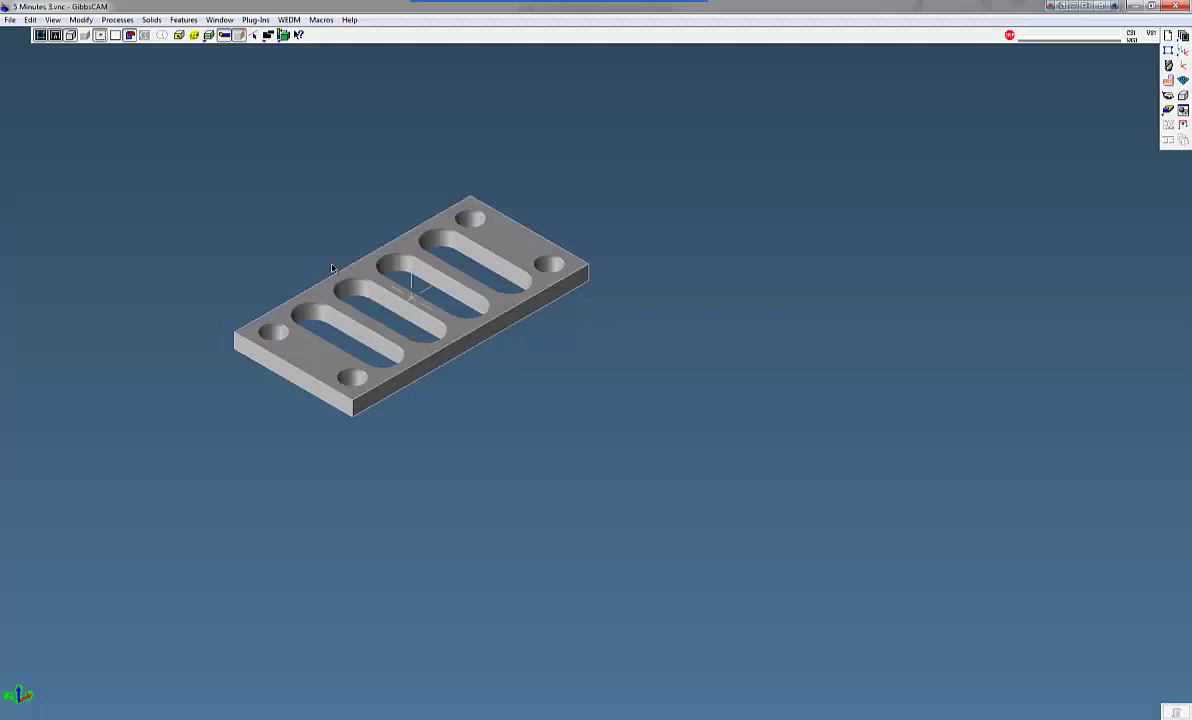
Step: Restore the machine table and both vise bodies from the Body Bag to the workspace
left_click(1183, 110)
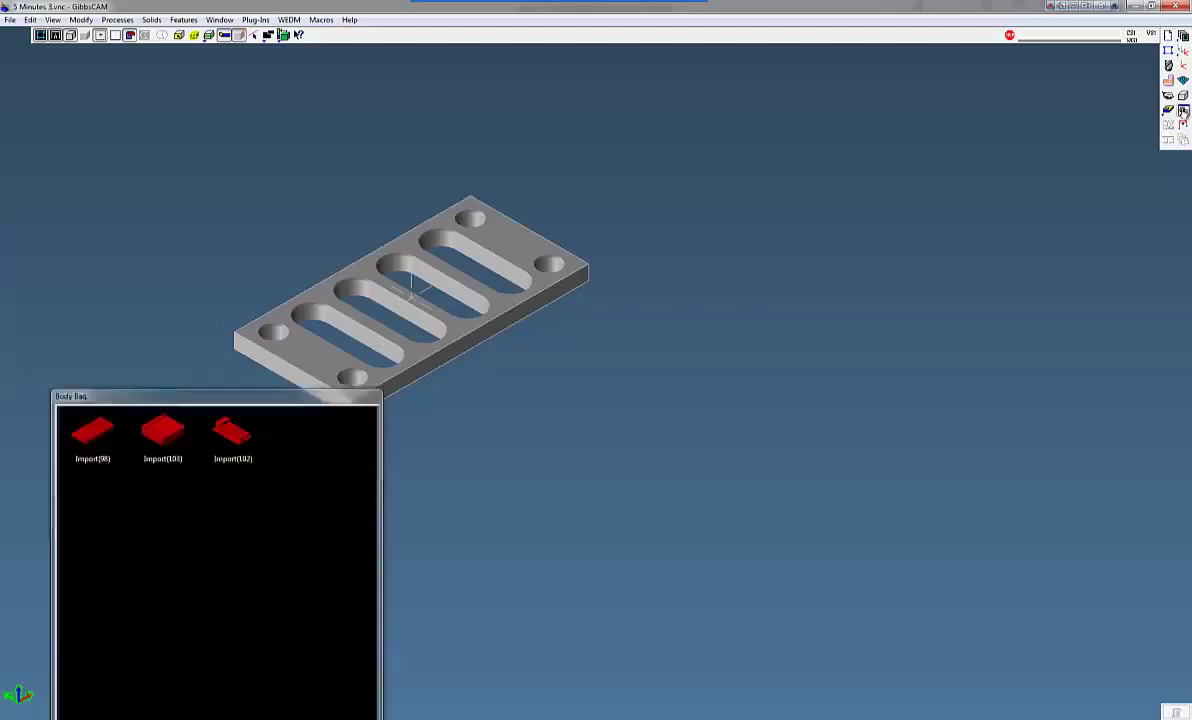
double_click(229, 430)
double_click(173, 437)
double_click(91, 429)
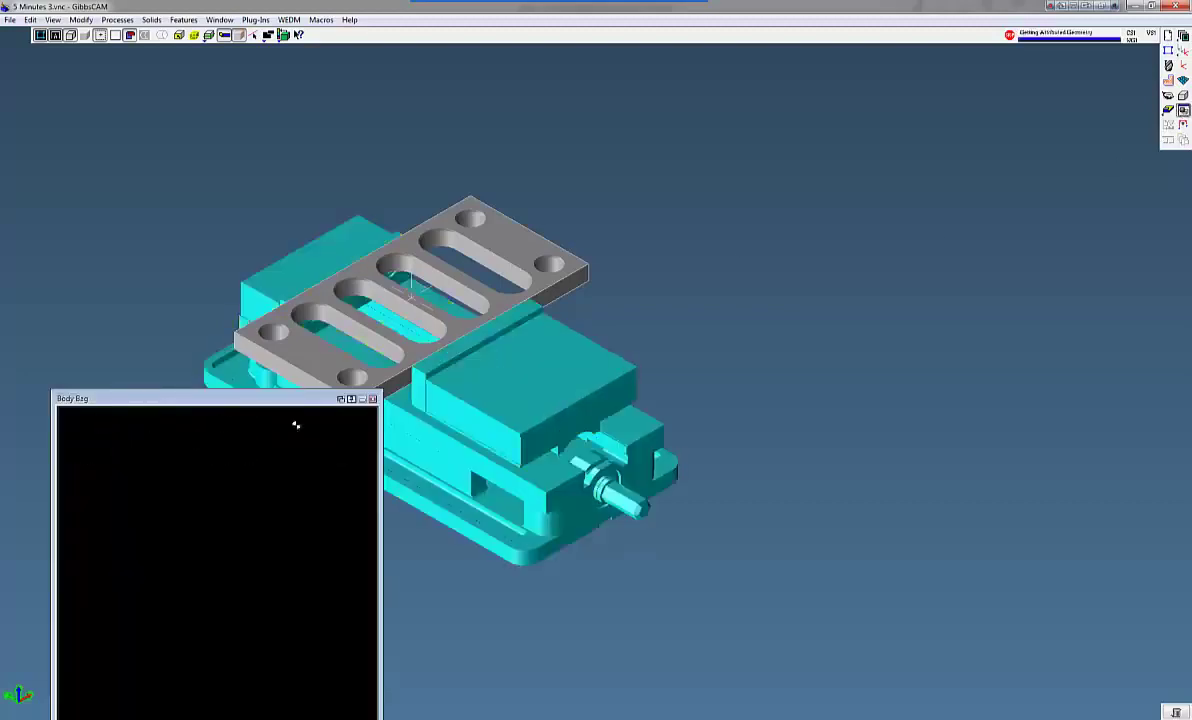
left_click(372, 398)
left_click(421, 147)
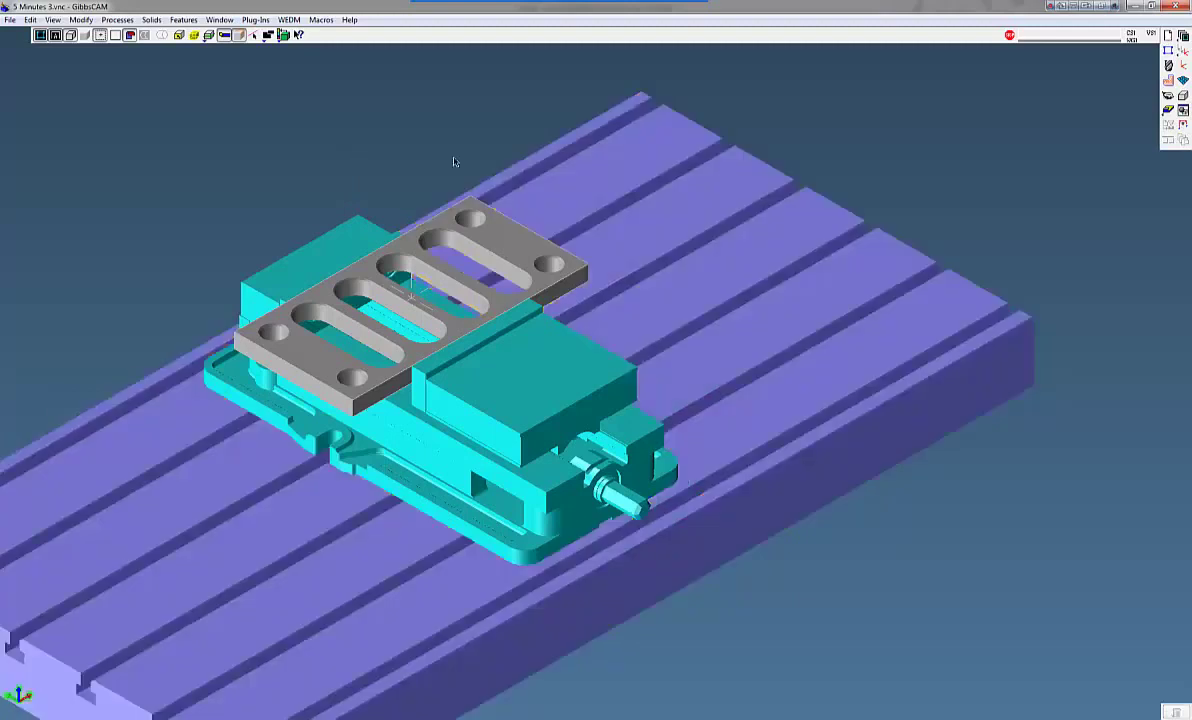
scroll(455, 158, "down", 2)
middle_click_drag(415, 167, 585, 223)
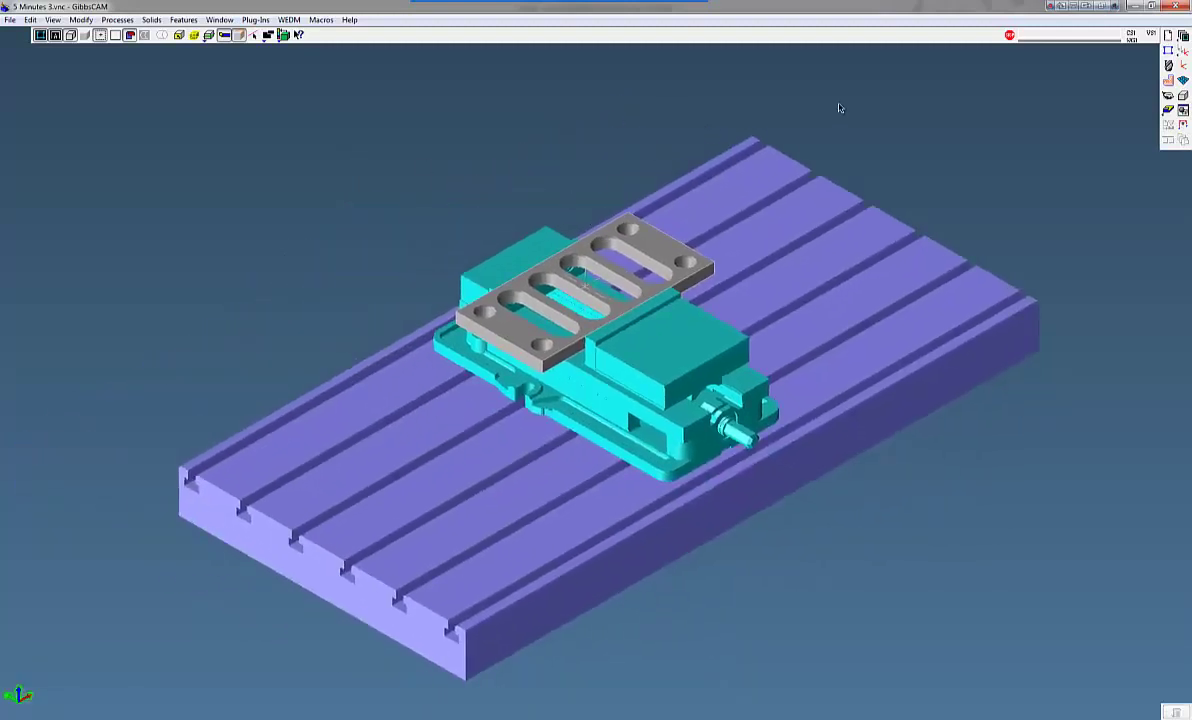
Step: Load the Mori Seiki NVX.PRC aluminum process file into the tool list and delete the processes loaded with it
left_click(1168, 65)
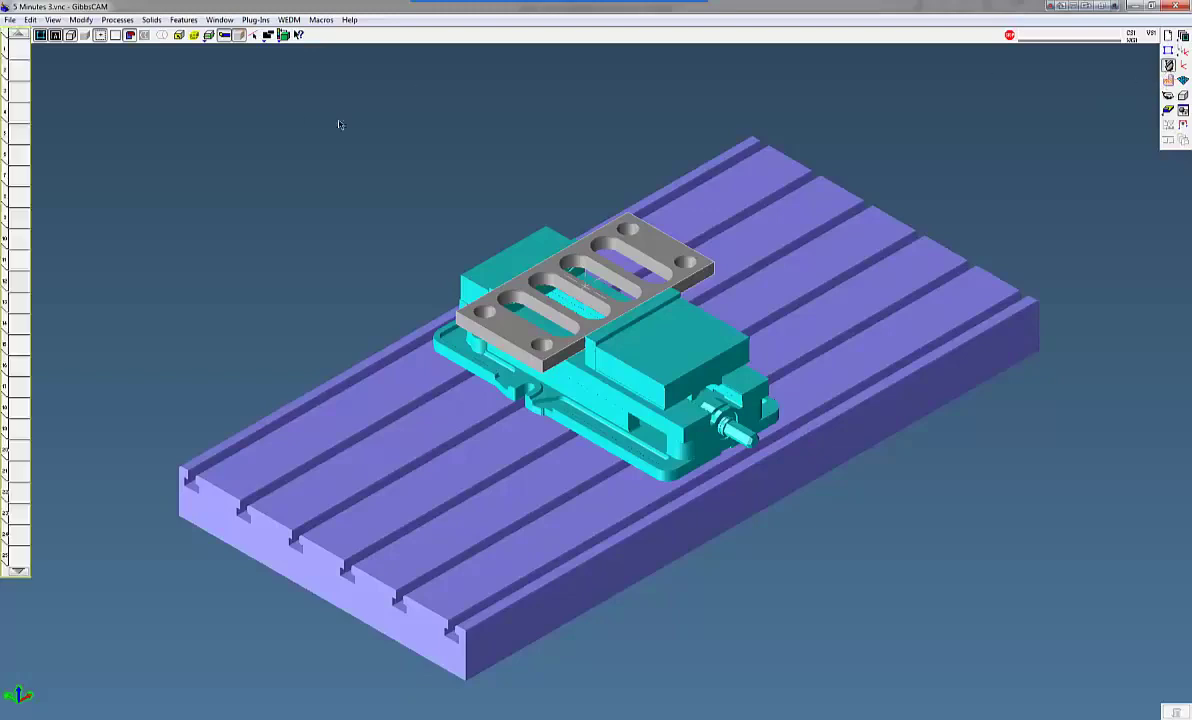
left_click(116, 19)
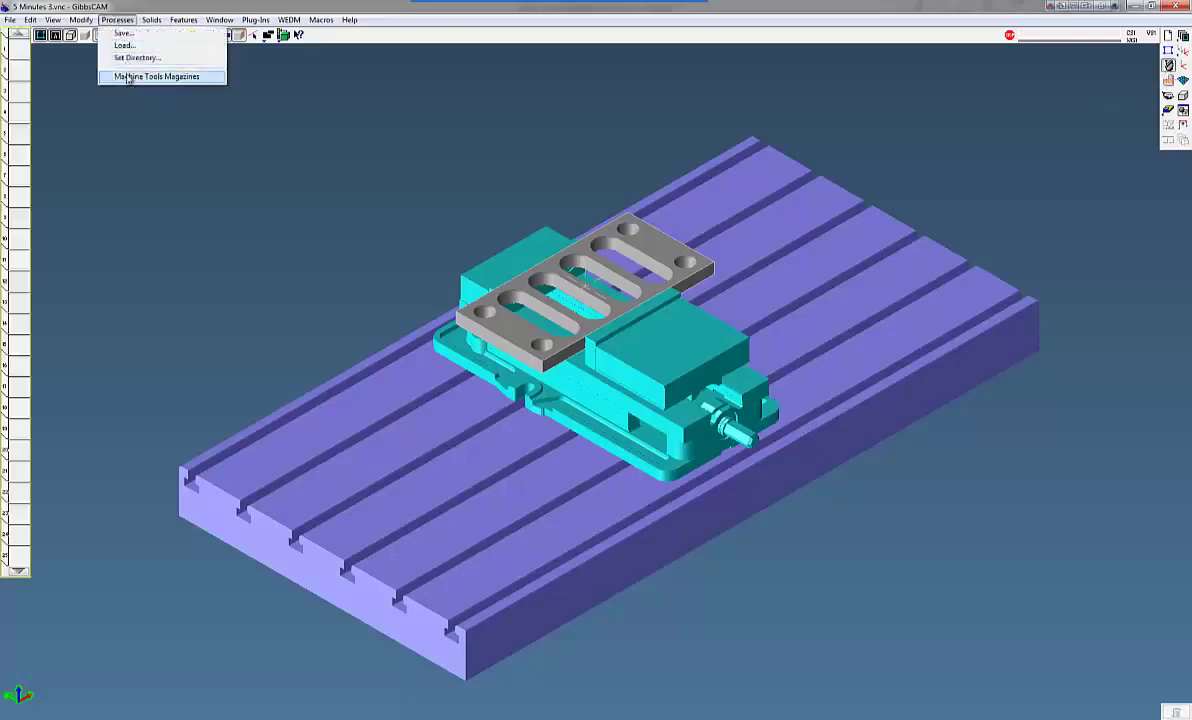
mouse_move(213, 80)
mouse_move(329, 99)
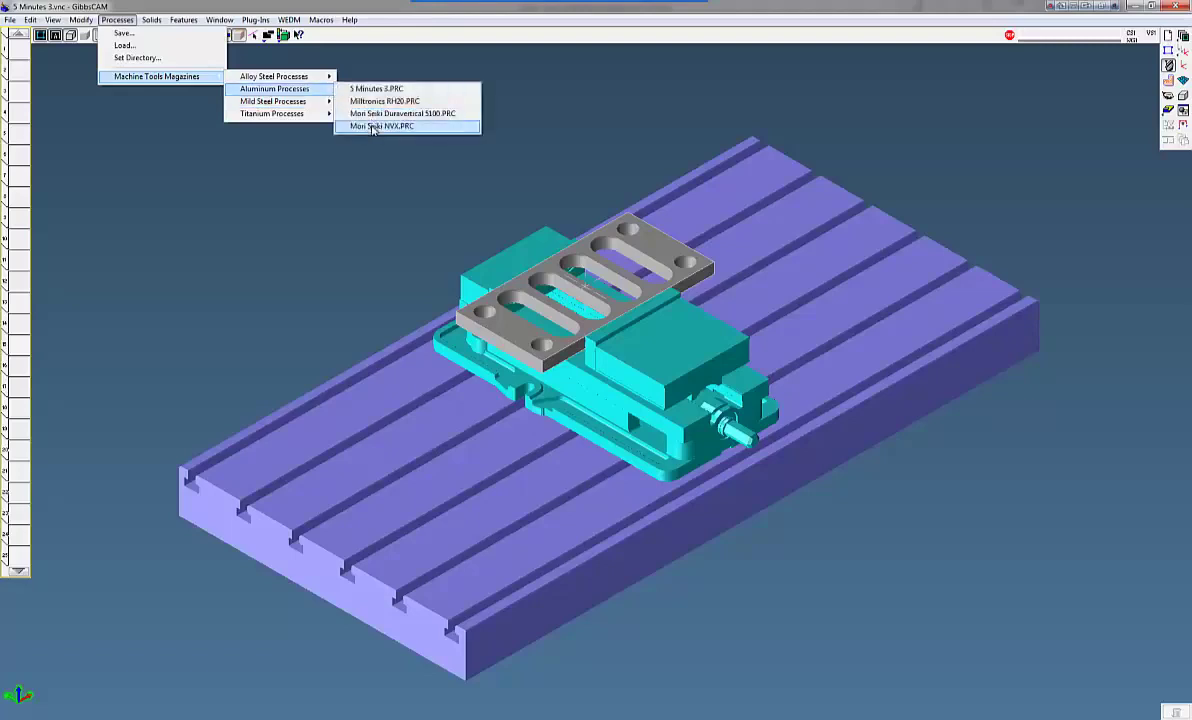
left_click(373, 127)
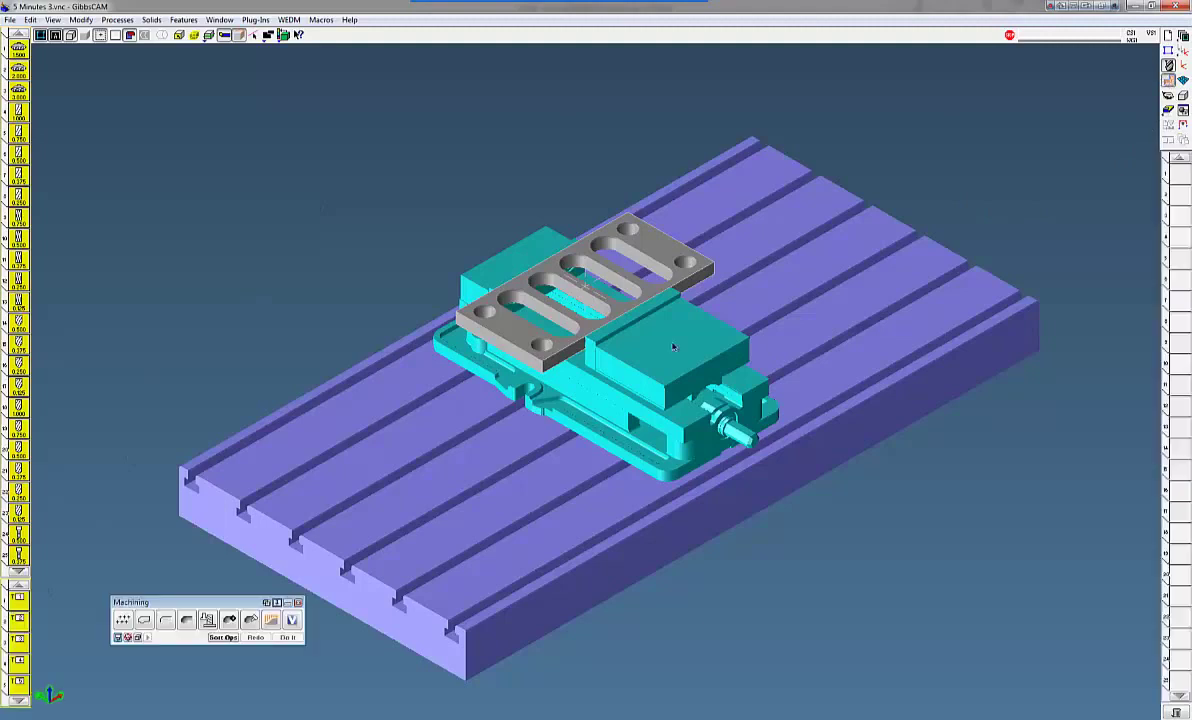
left_click(21, 571)
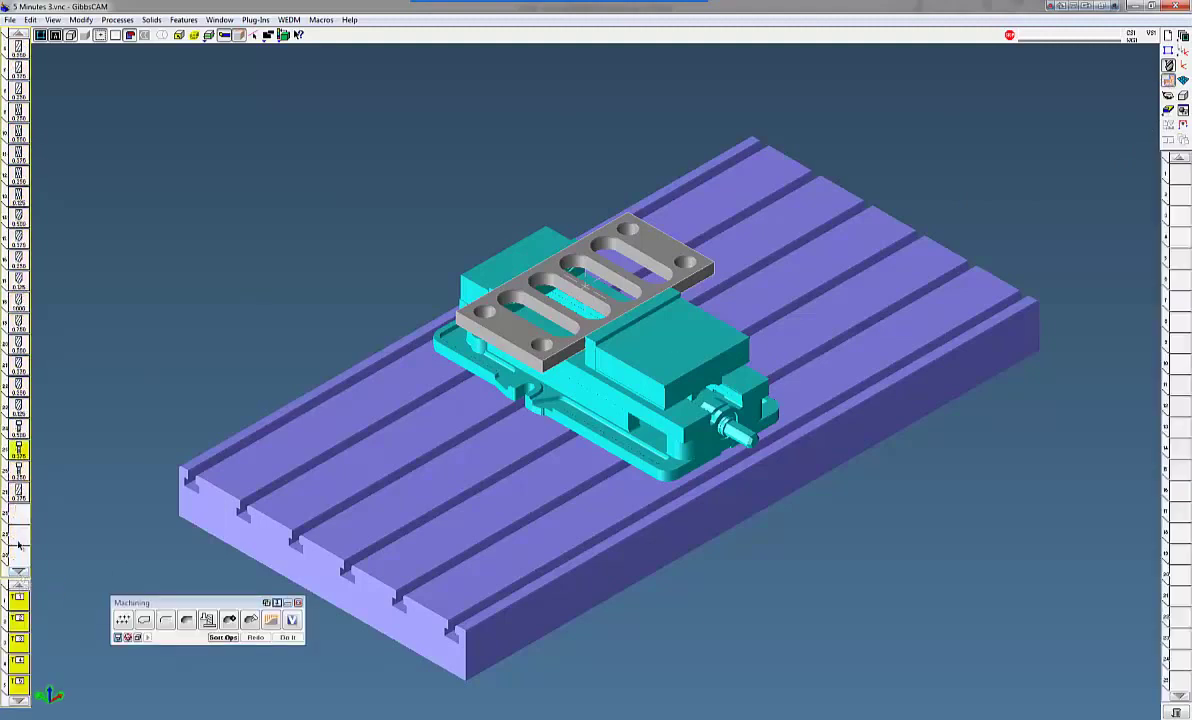
key("Delete")
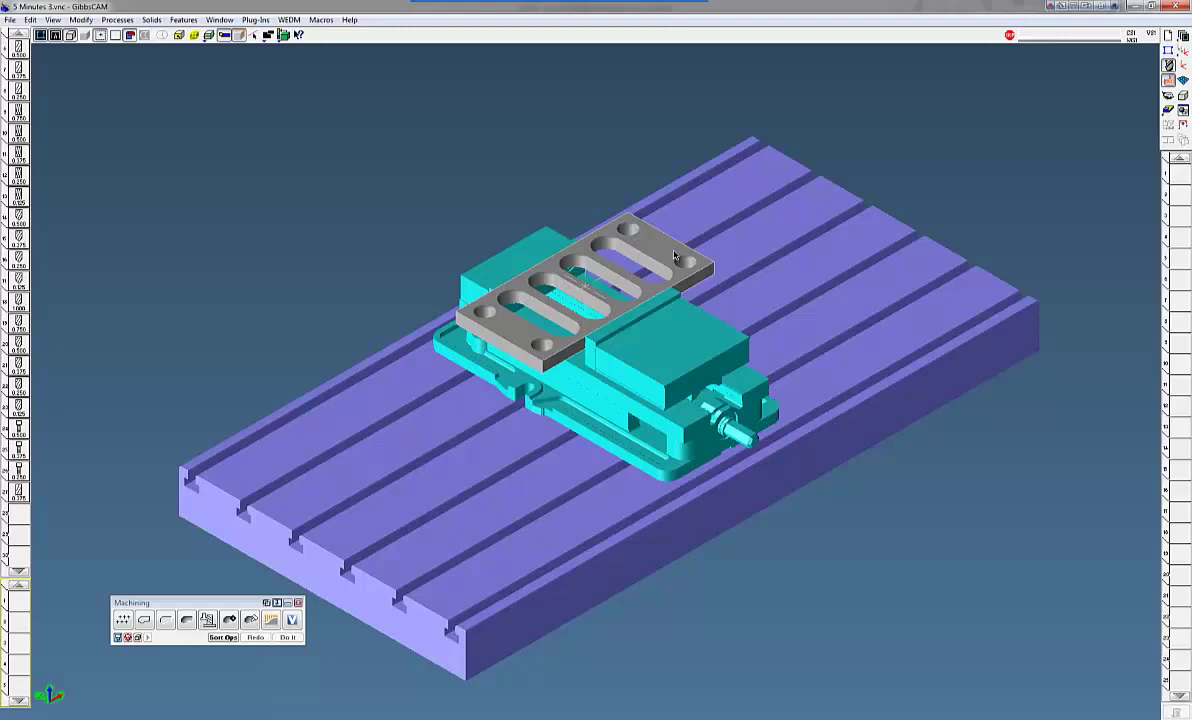
Step: Move the Machining palette beside the plate and add a Holes process to the first process slot
scroll(394, 282, "up", 4)
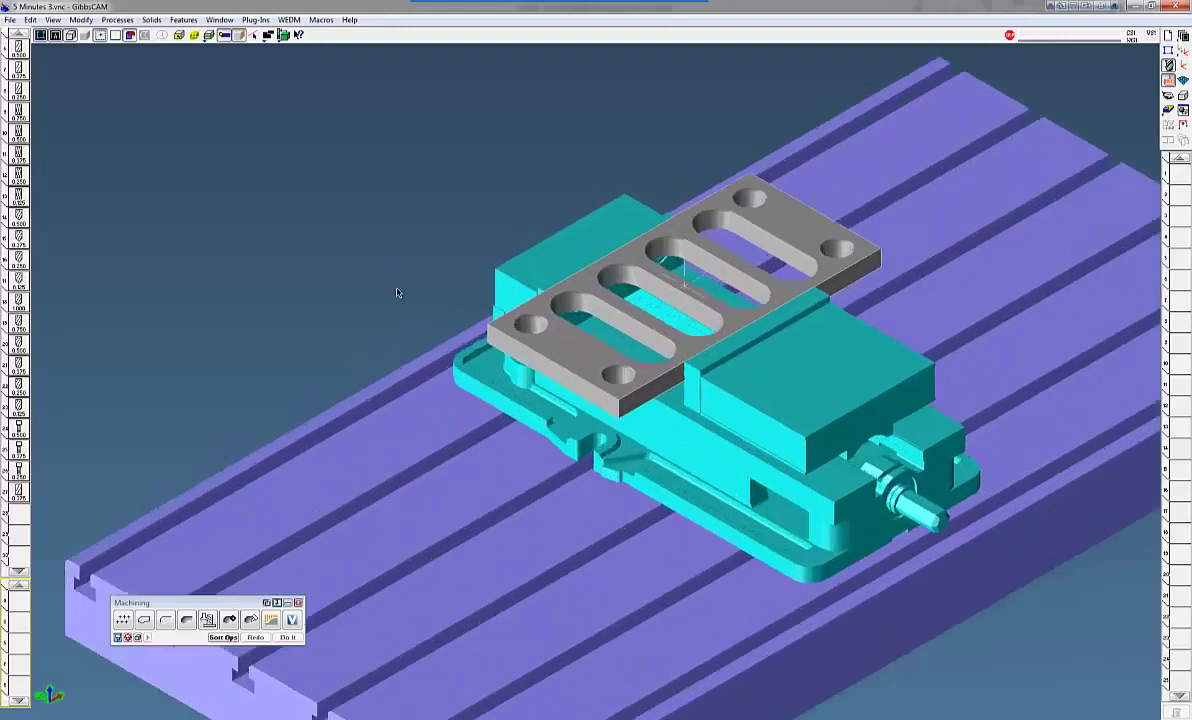
middle_click_drag(527, 298, 424, 313)
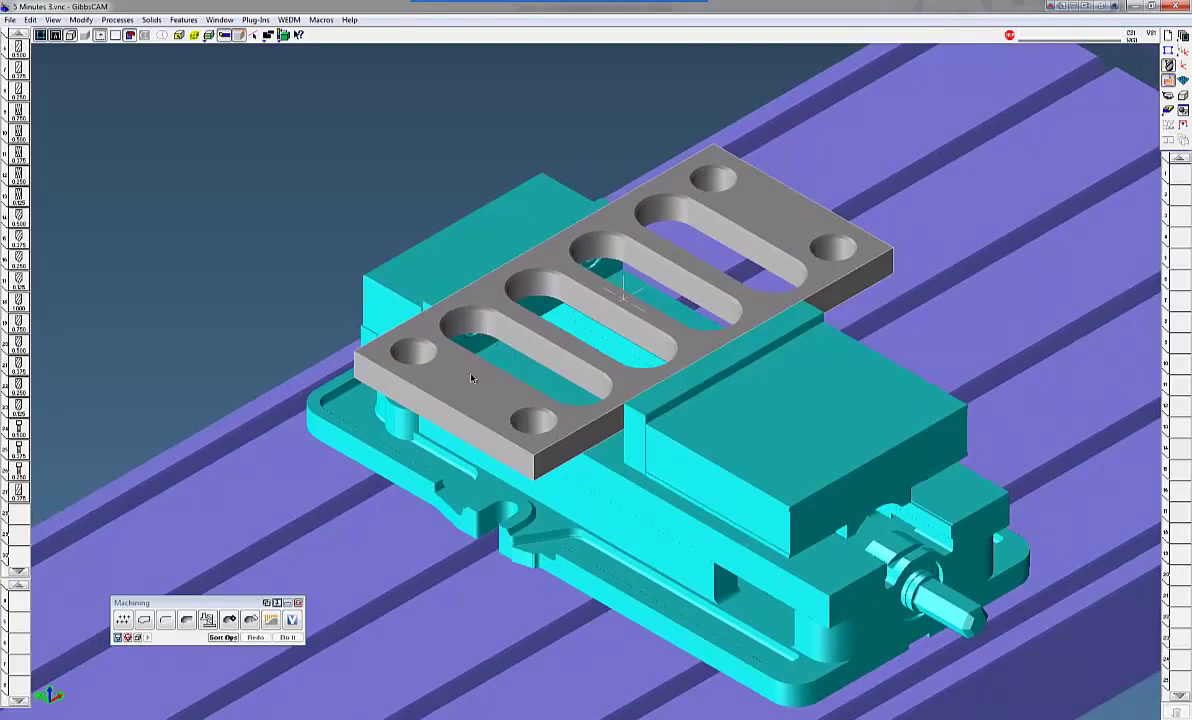
left_click_drag(184, 602, 171, 199)
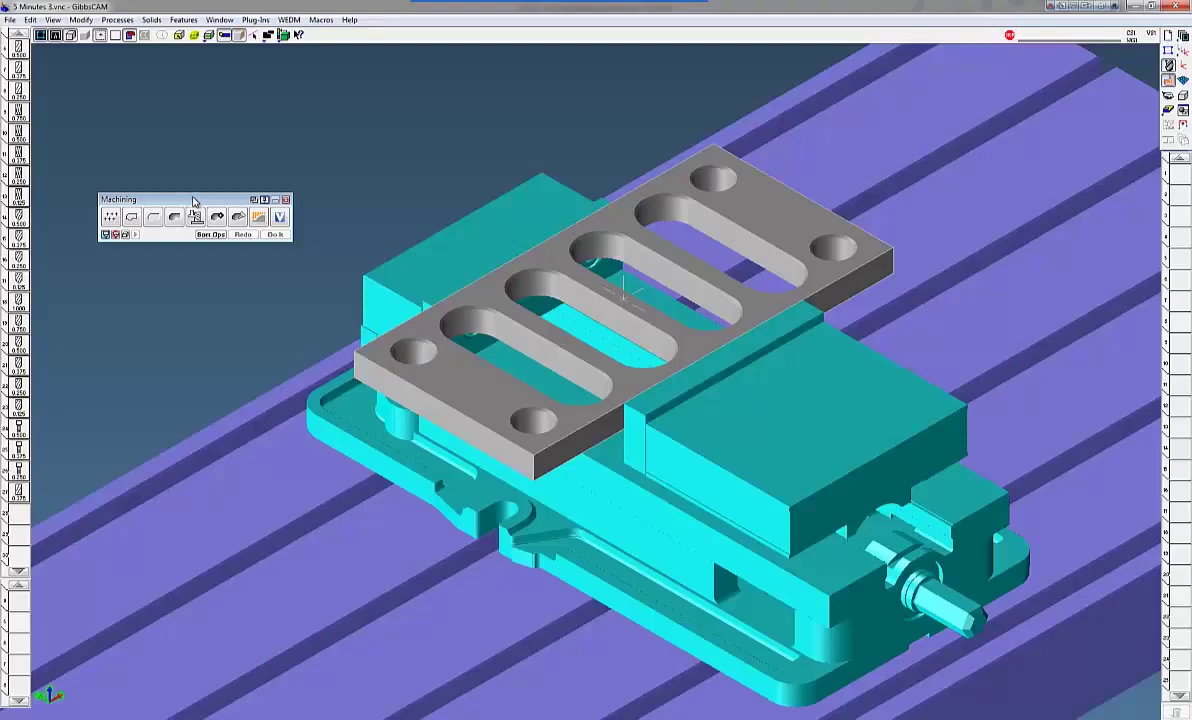
left_click_drag(193, 200, 186, 239)
mouse_move(103, 254)
left_mouse_down()
mouse_move(40, 576)
mouse_move(19, 601)
mouse_move(78, 428)
mouse_move(101, 260)
left_mouse_up()
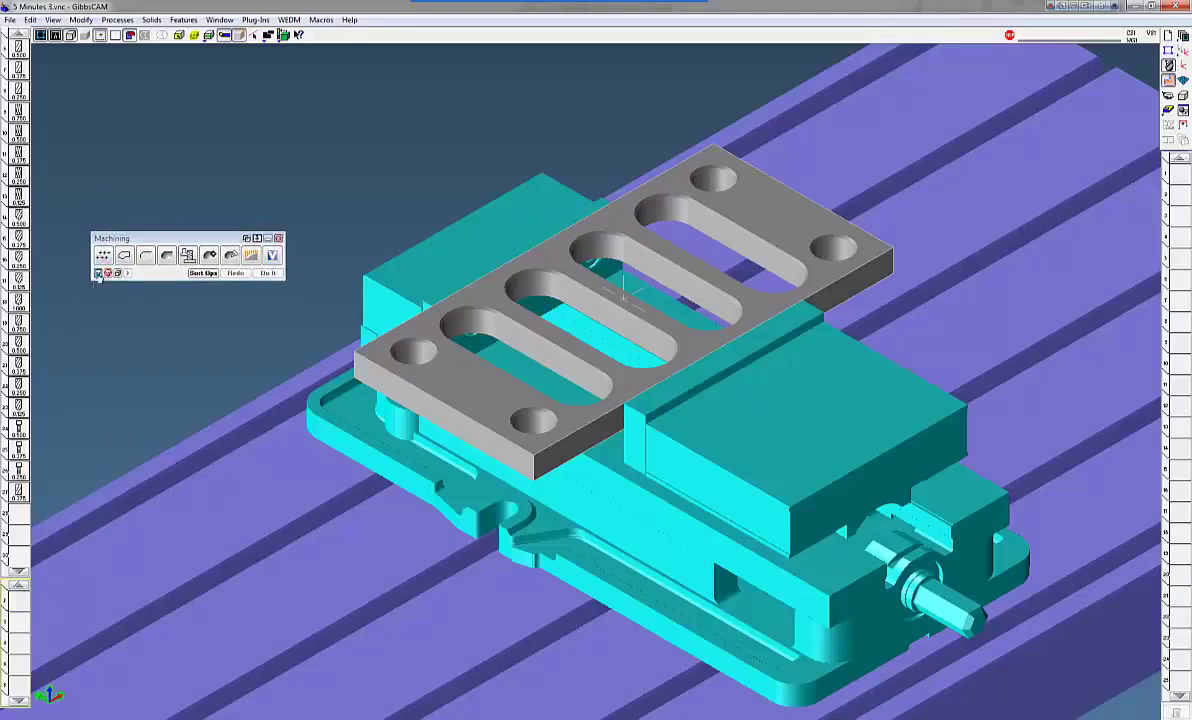
left_click_drag(102, 257, 18, 563)
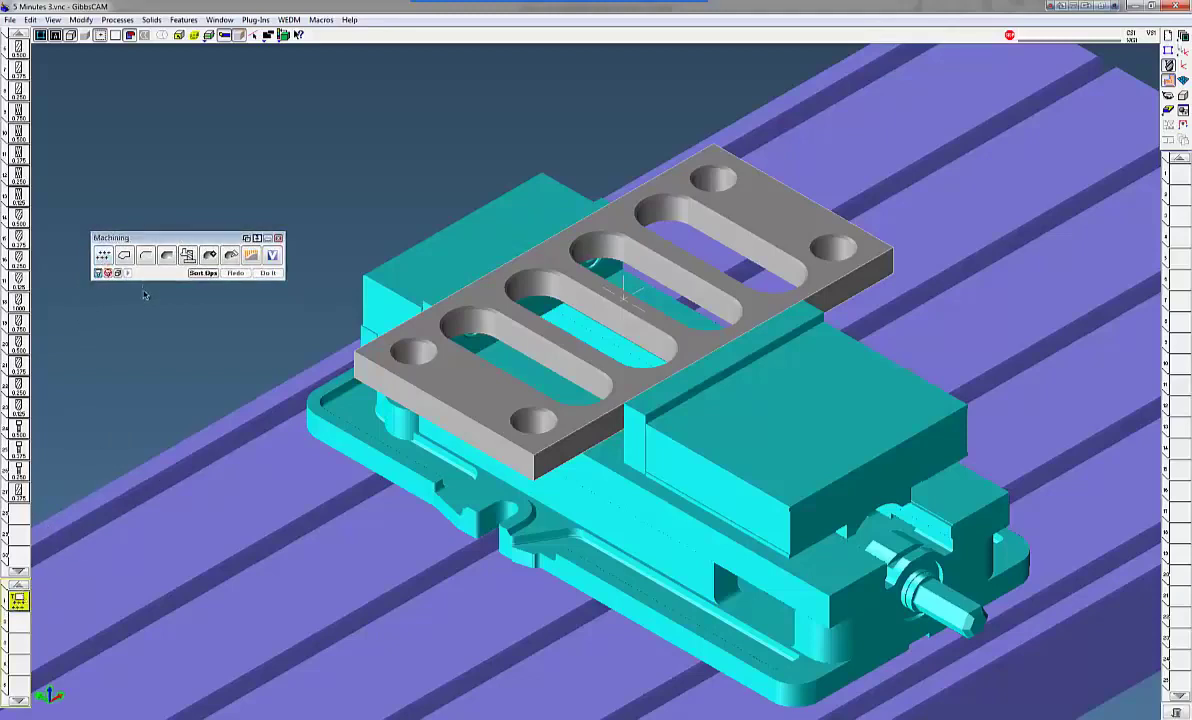
Step: Add a Roughing process to the second process slot and Contour processes to the third and fourth slots
left_click_drag(142, 252, 16, 620)
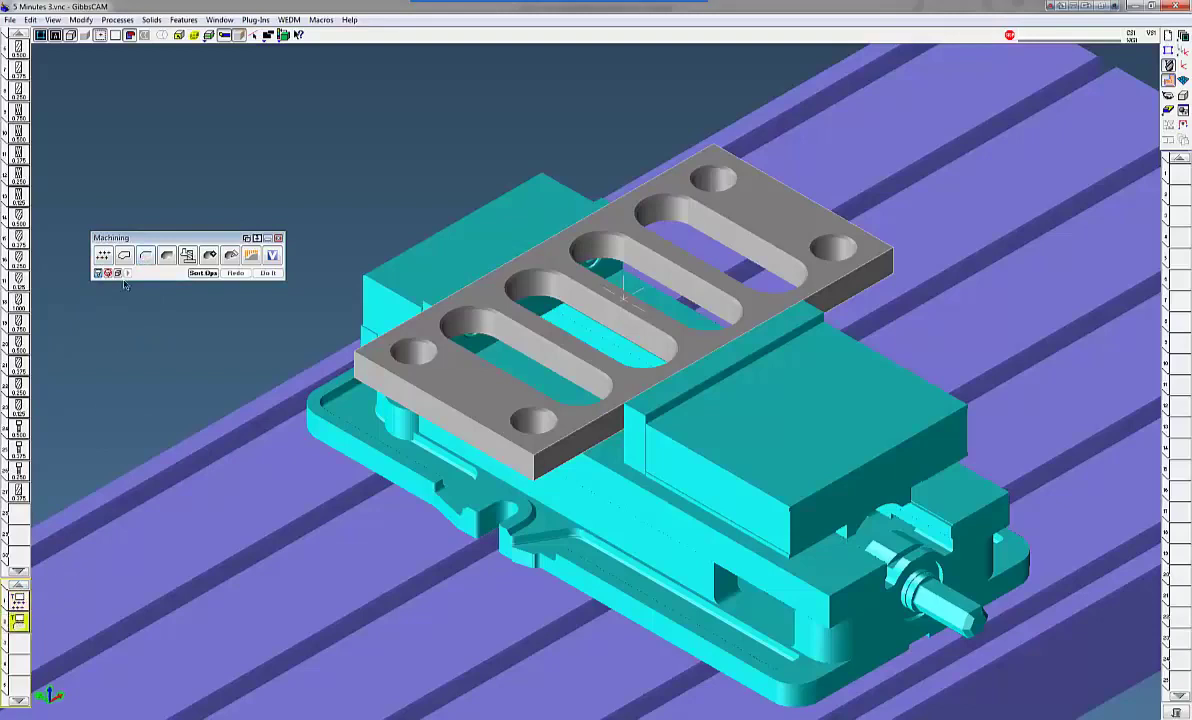
left_click_drag(122, 256, 54, 609)
left_click_drag(125, 256, 18, 665)
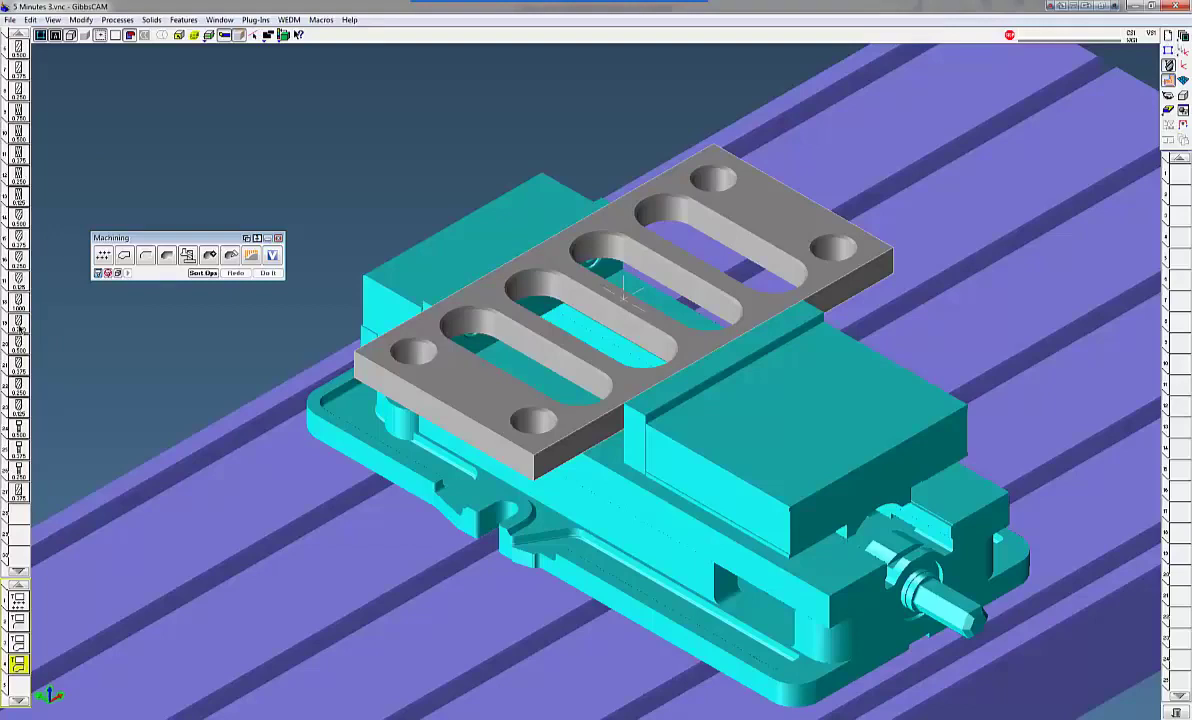
Step: Assign the 0.75 drill to the Holes process, sample the plate's bottom face for depth, and set the final depth to -0.78
left_click_drag(19, 322, 18, 601)
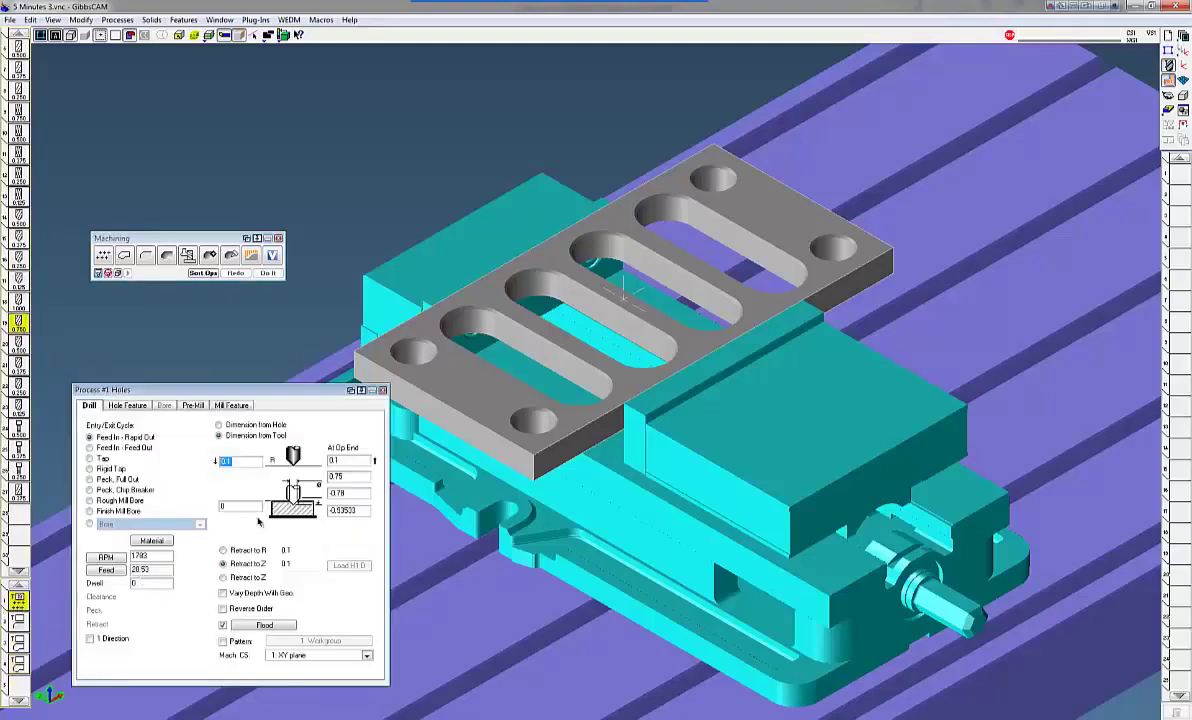
left_click(351, 494)
type("0")
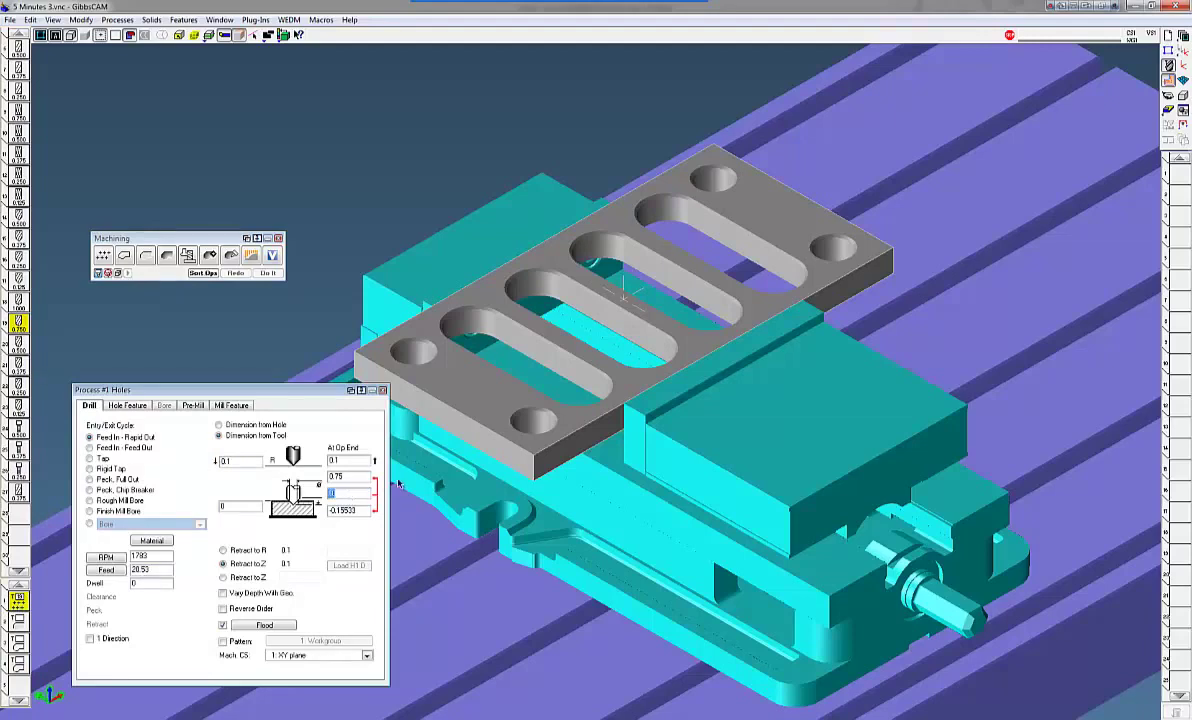
middle_click_drag(398, 497, 397, 483)
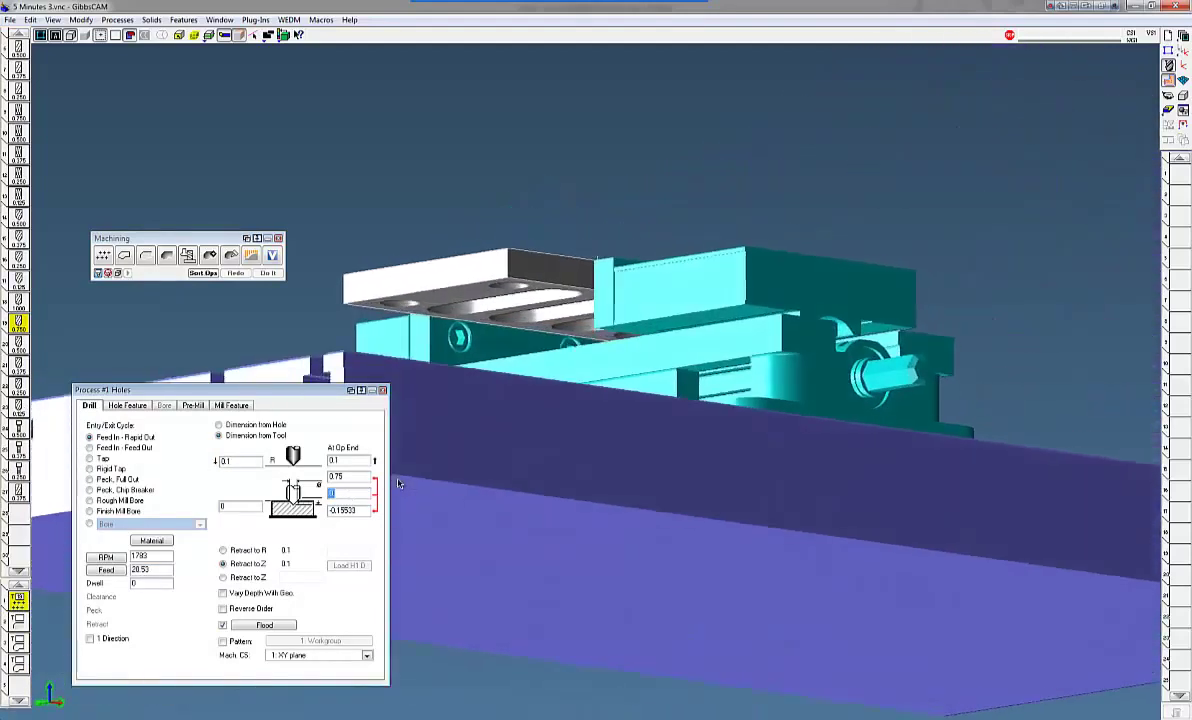
left_click(463, 296, "alt")
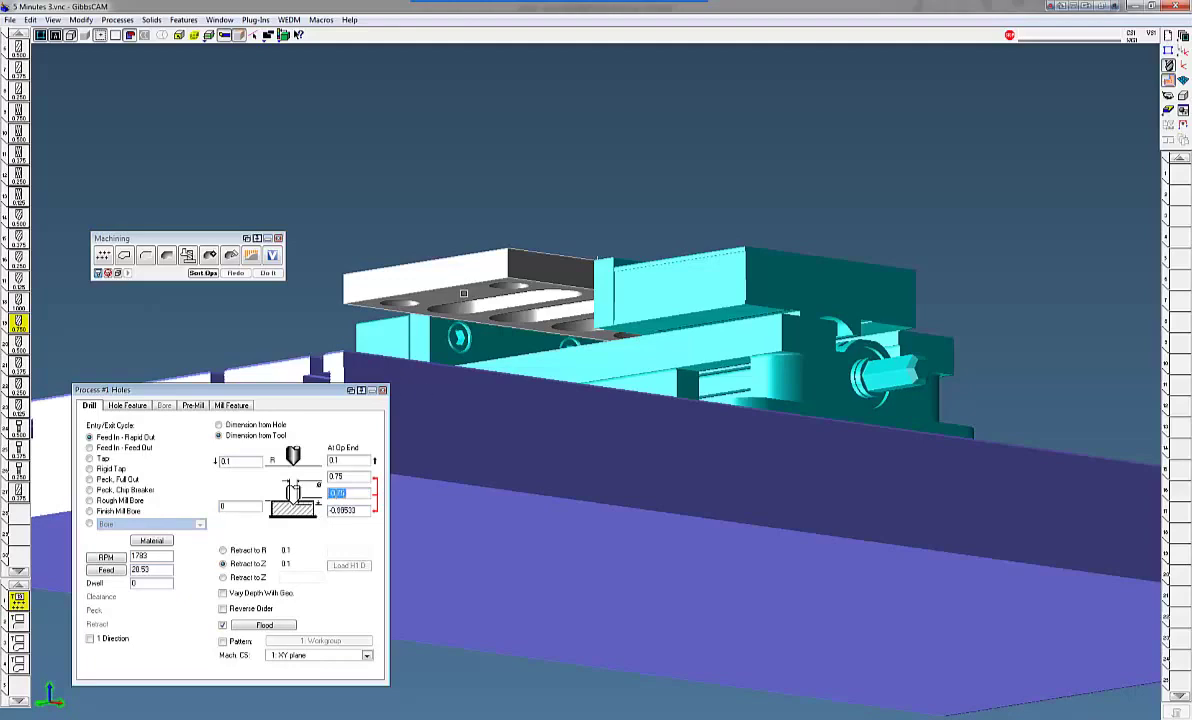
left_click(354, 494)
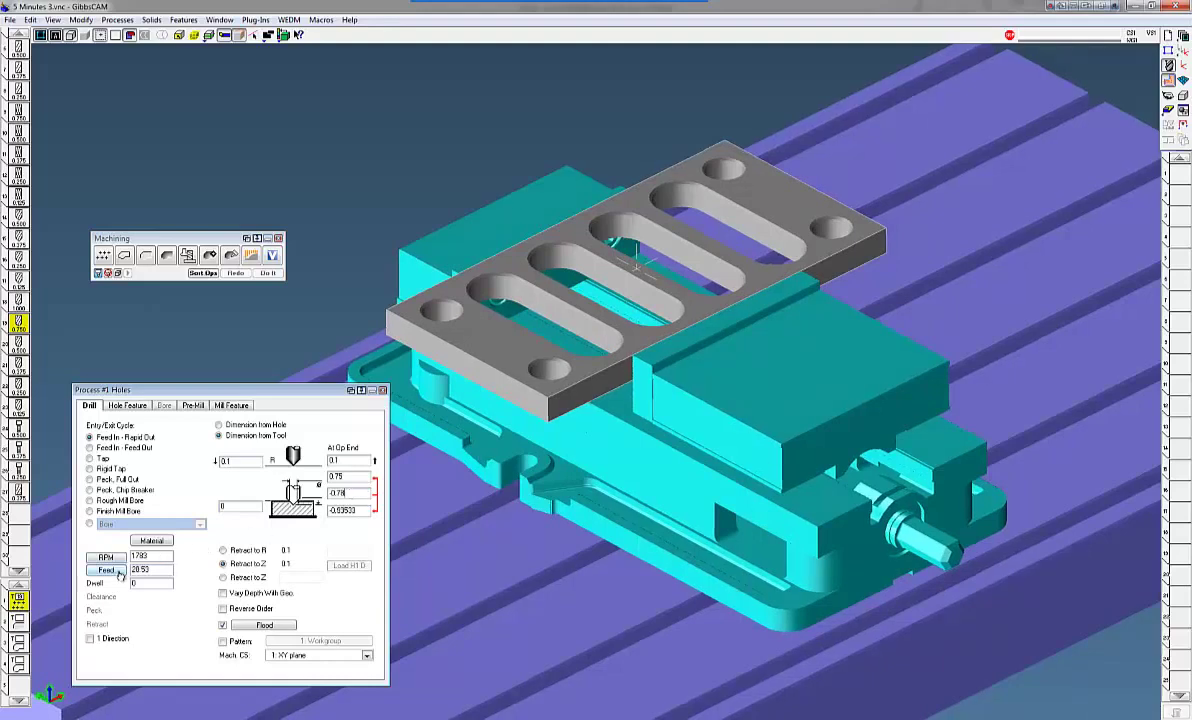
Step: Review the Holes process's Pre-Mill settings, switch Entry off and on again, and close the process
left_click(193, 405)
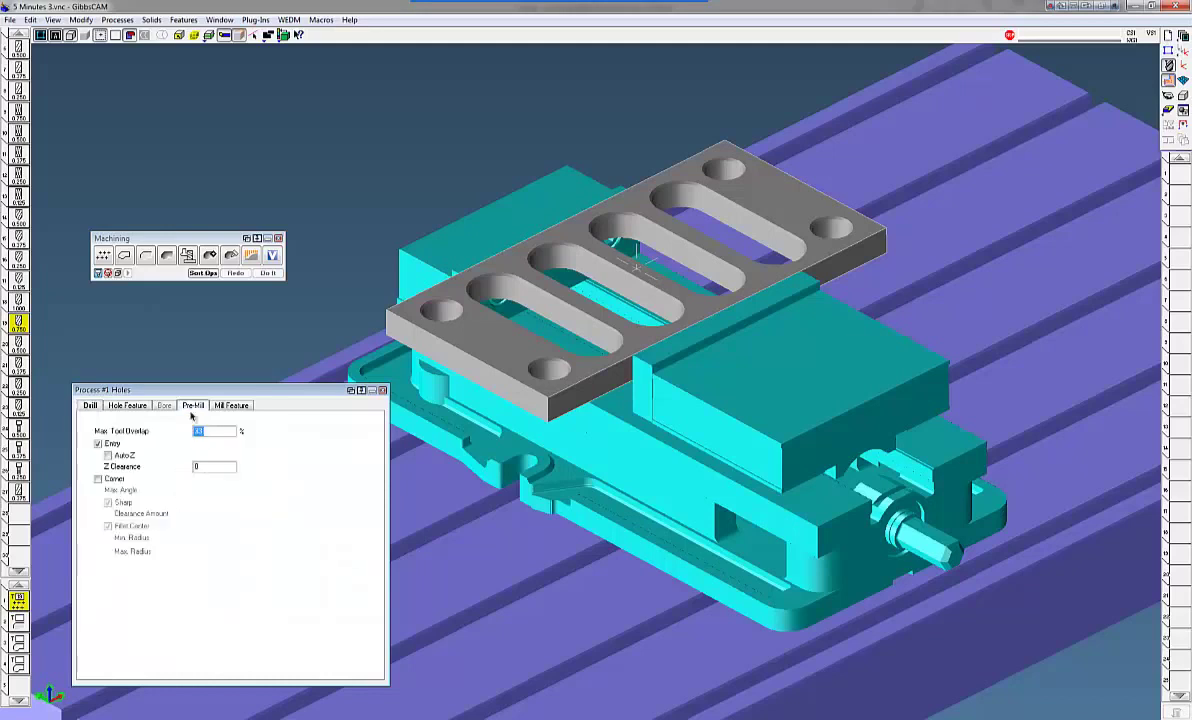
left_click(98, 443)
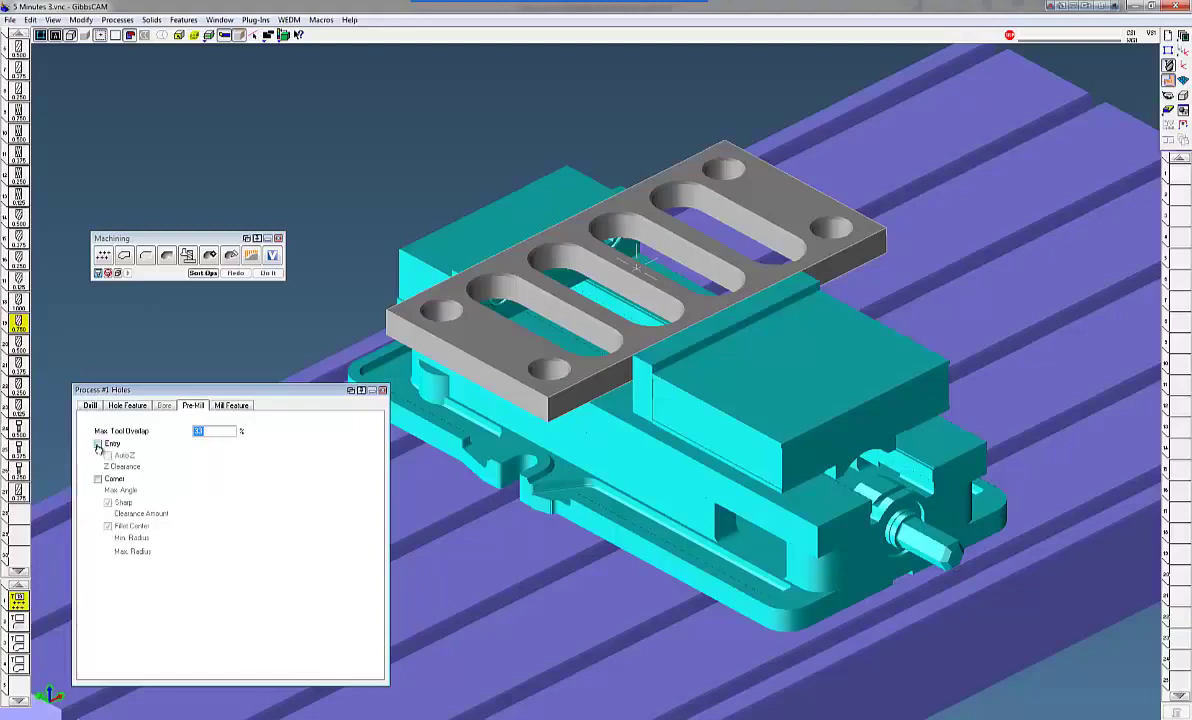
left_click(98, 443)
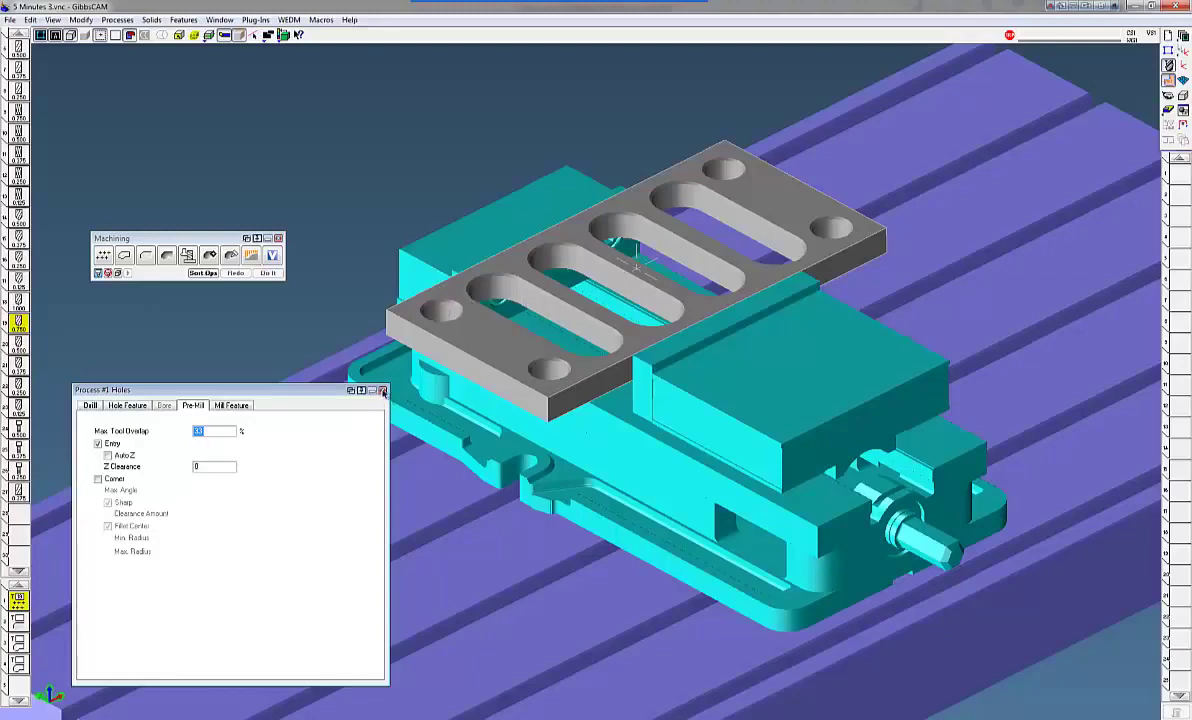
left_click(383, 391)
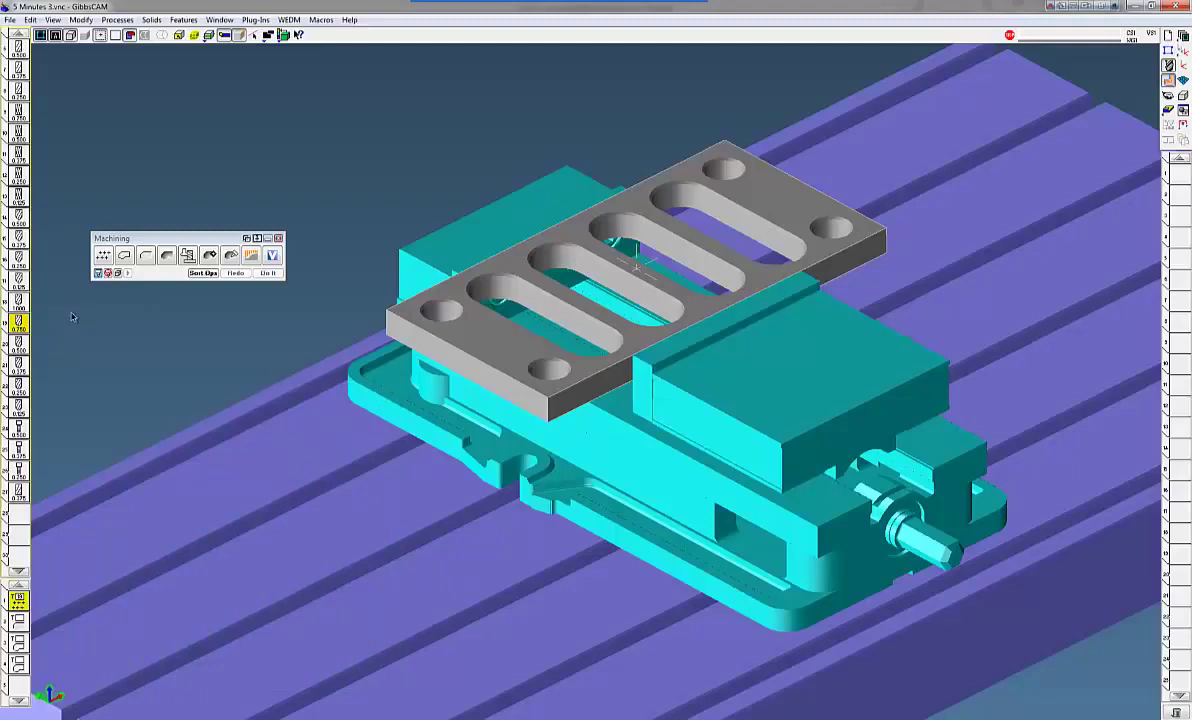
Step: Assign the 0.5 end mill in tool position 6 to the Roughing process and set its final depth to -0.77
left_click(19, 36)
left_click(19, 36)
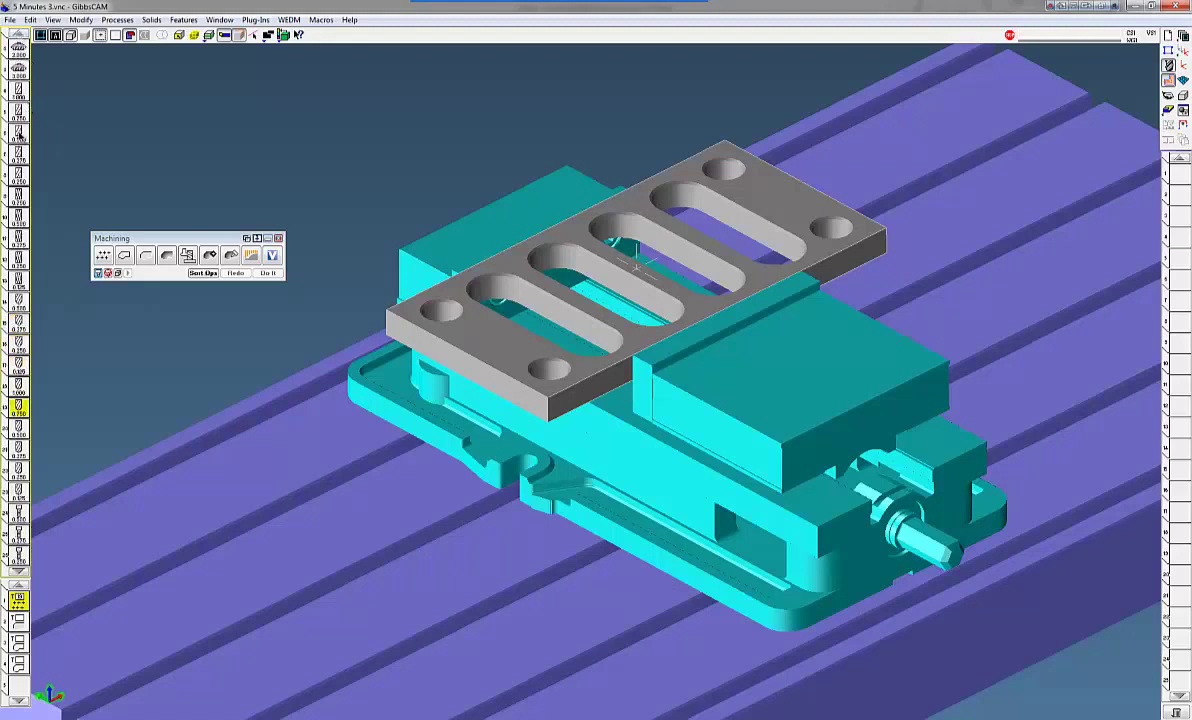
left_click_drag(19, 134, 18, 621)
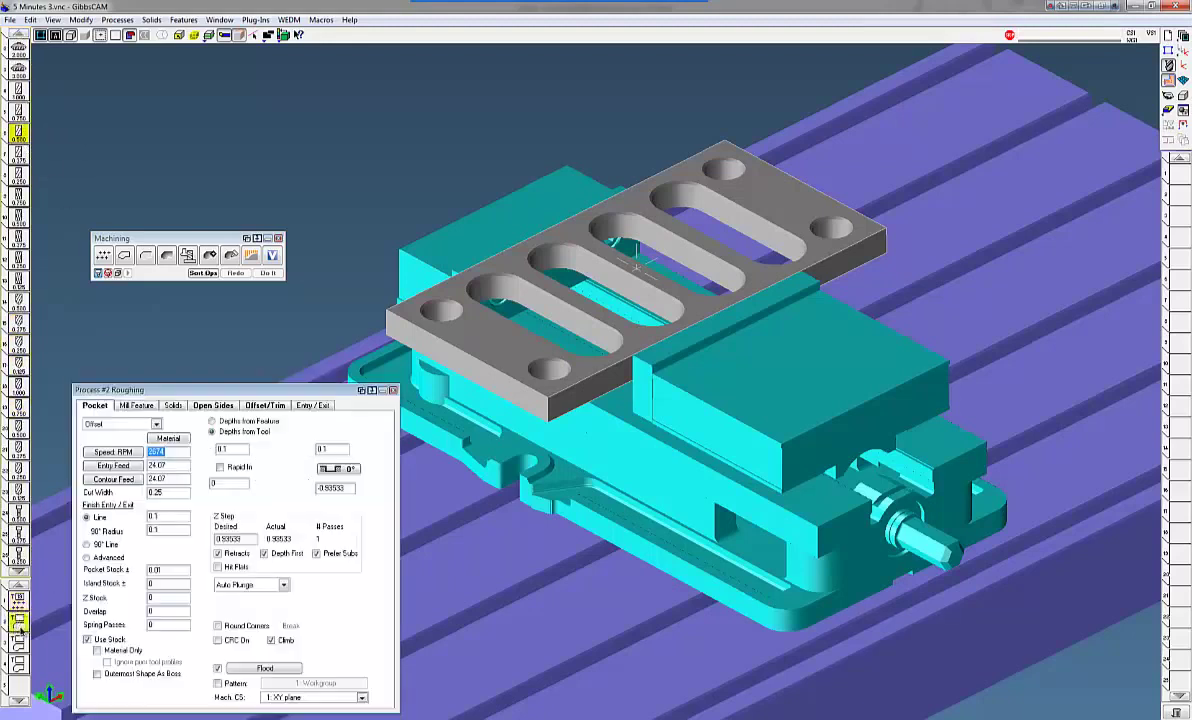
double_click(333, 488)
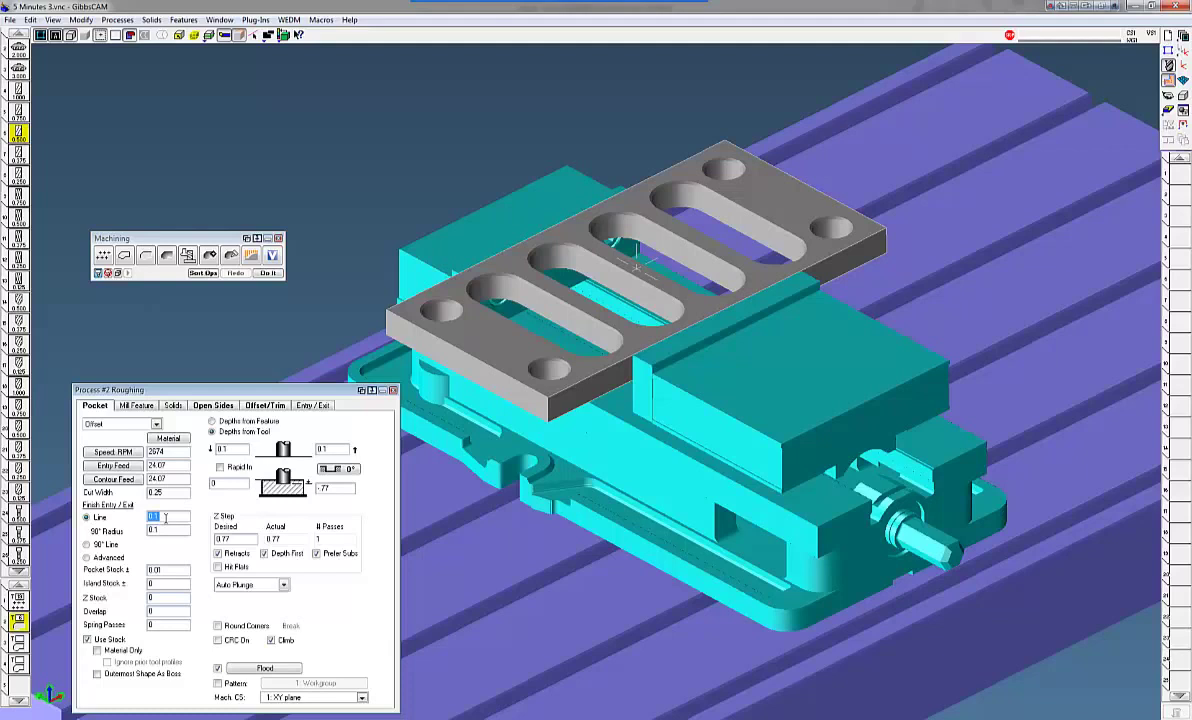
key("Tab")
left_click(393, 390)
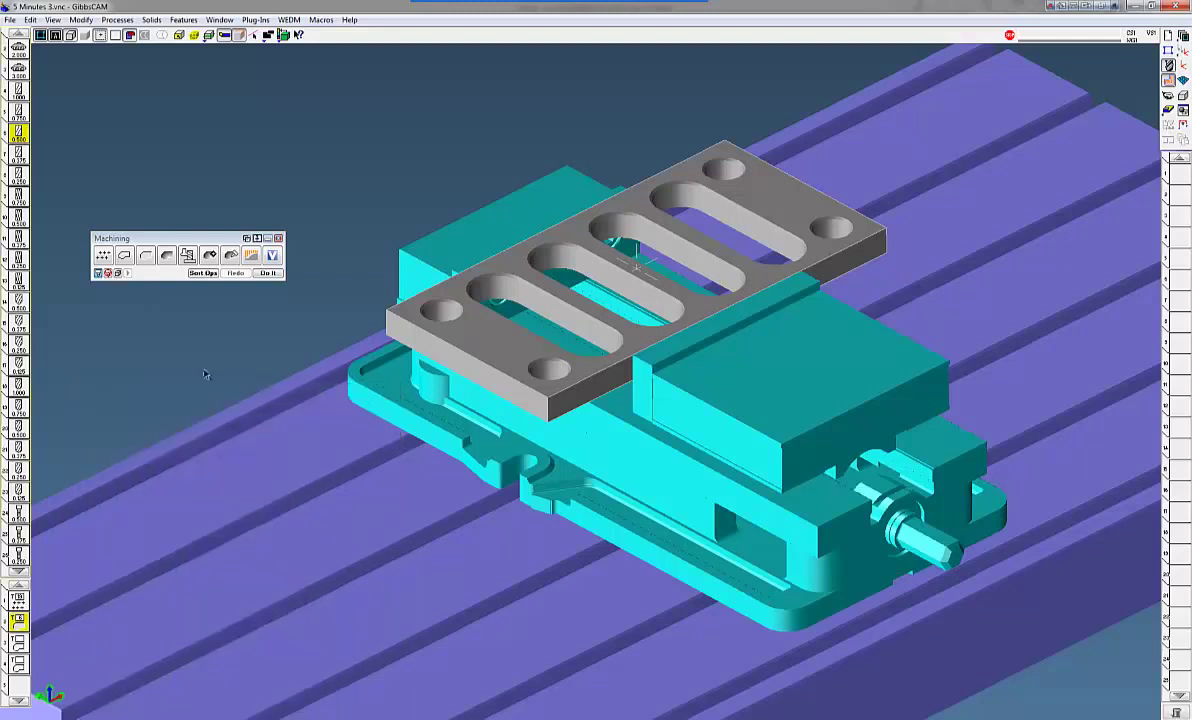
Step: Assign the 0.5 end mill in tool position 10 to the first Contour process and set its stock allowance to 0
left_click_drag(18, 213, 14, 645)
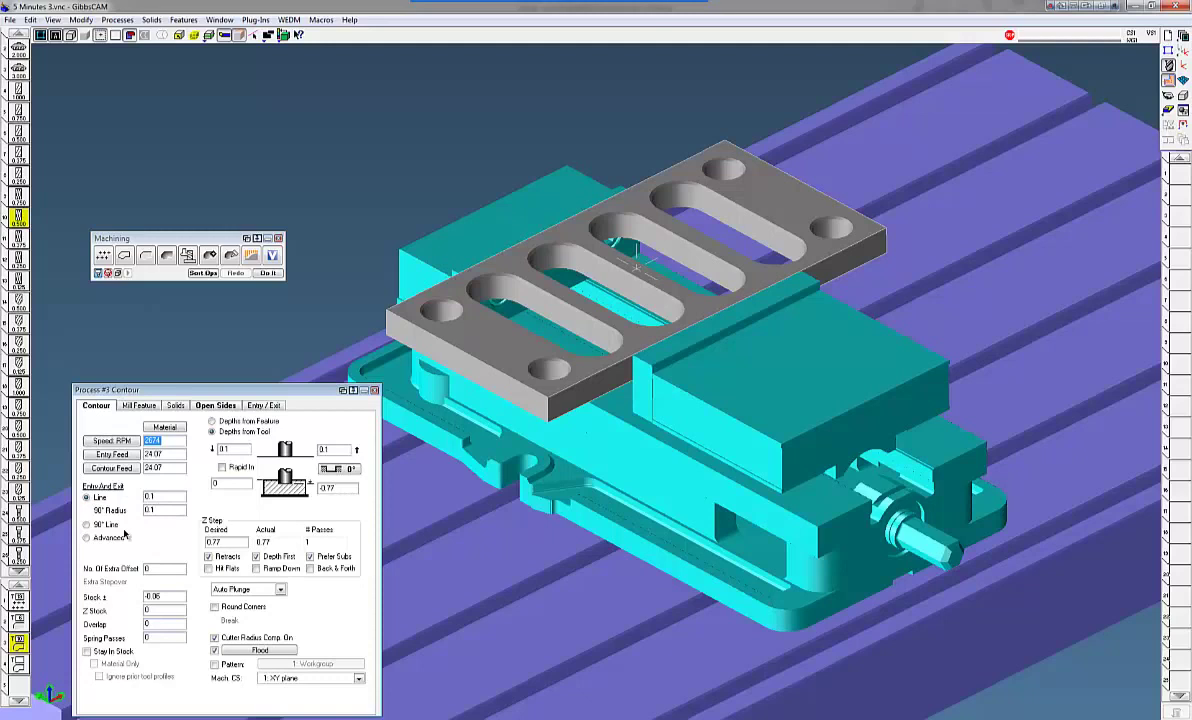
double_click(155, 596)
left_click(375, 391)
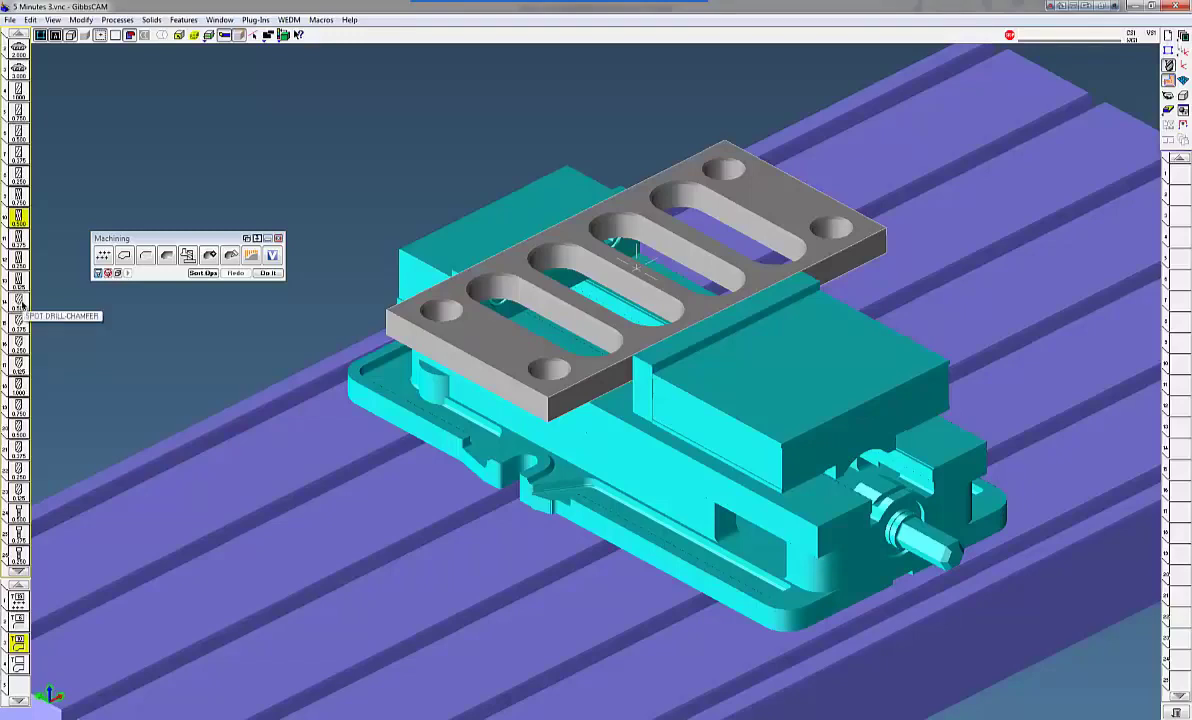
Step: Assign the 0.5 spot drill-chamfer tool to the second Contour process, set its cutting depth to .2, and edit its stock allowance
left_click_drag(22, 305, 19, 663)
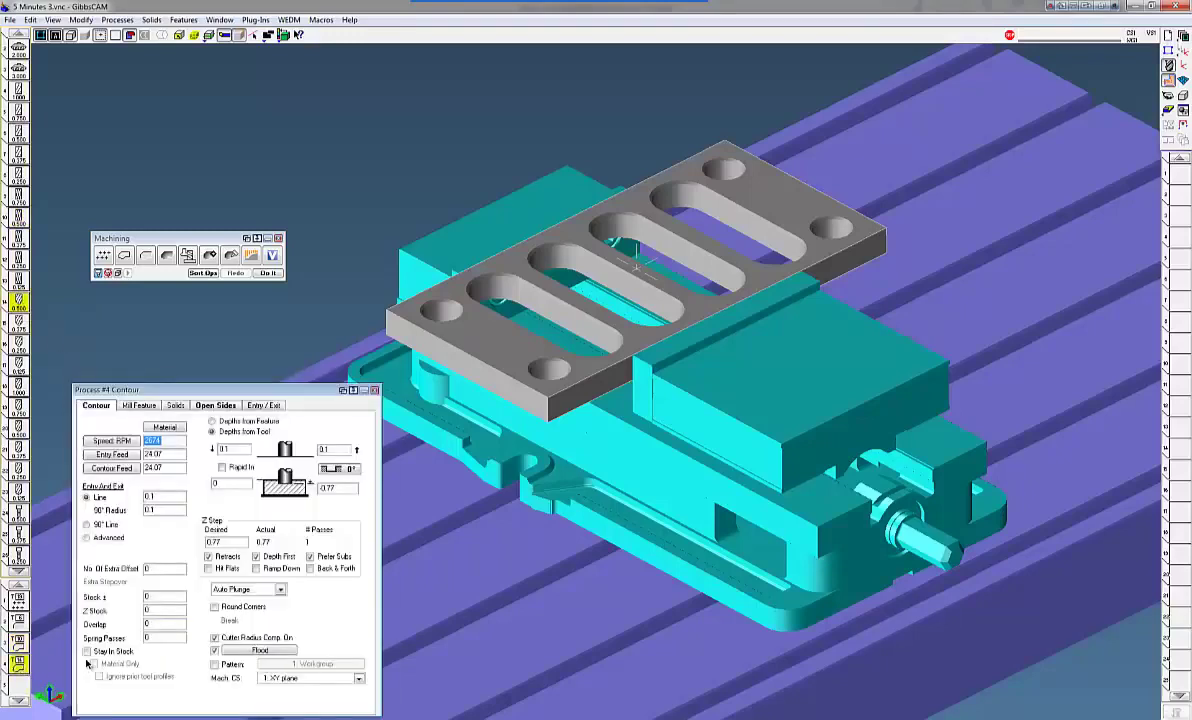
left_click_drag(336, 488, 300, 491)
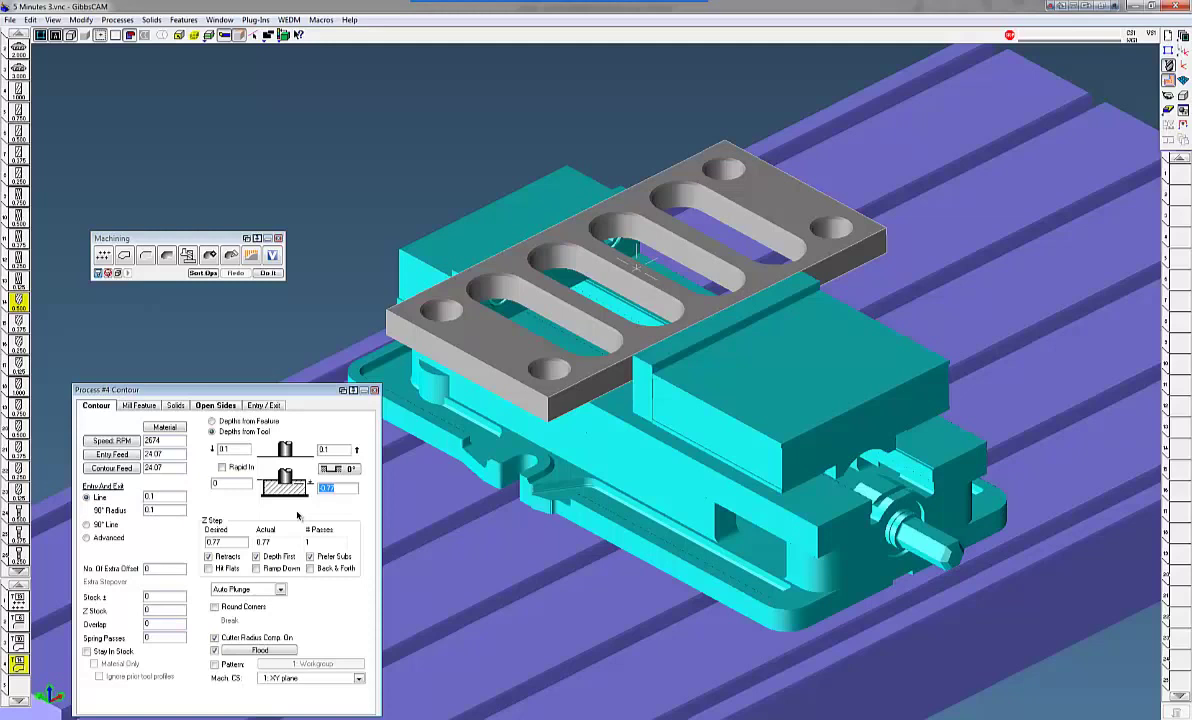
type(".2")
double_click(157, 598)
left_click(375, 390)
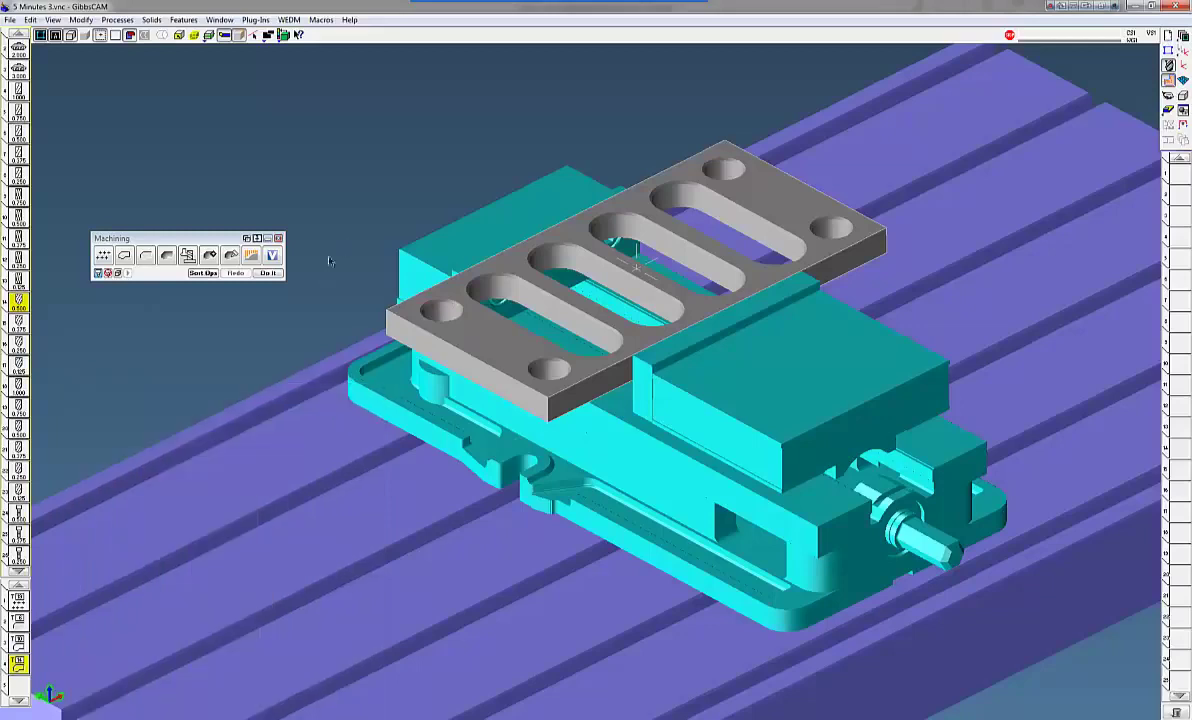
Step: Turn on the profiler for the plate and adjust its depth so it slices just below the top face
left_click(195, 34)
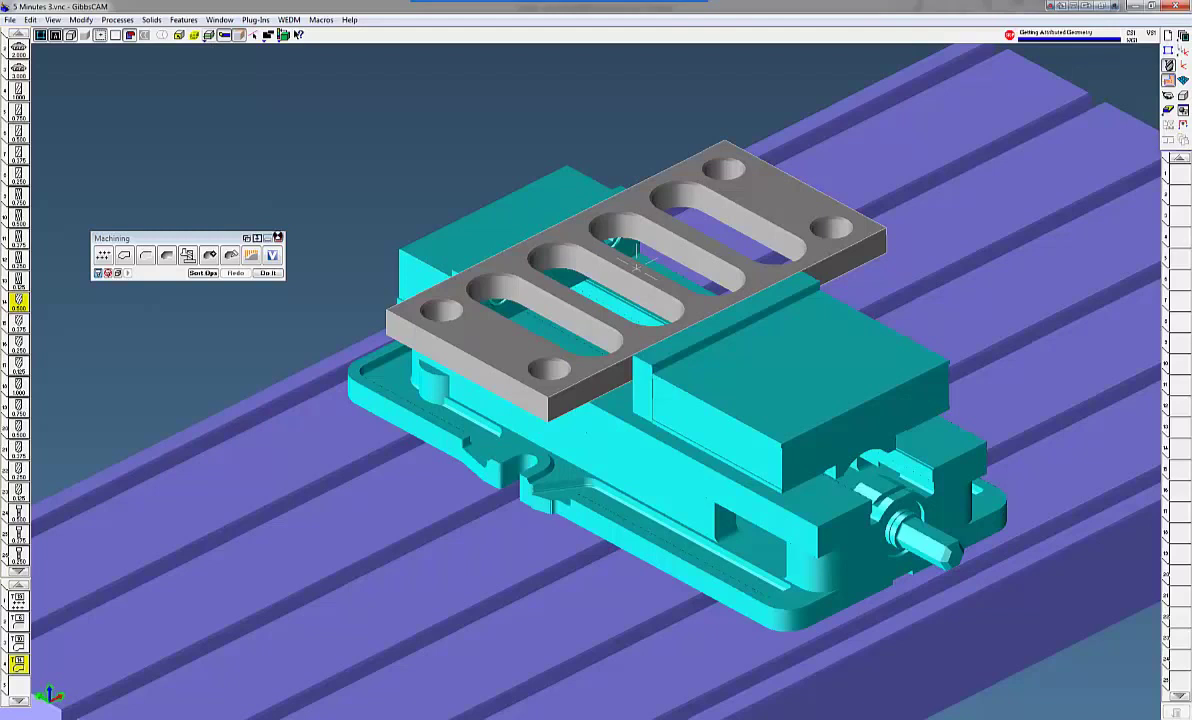
left_click_drag(383, 331, 386, 320)
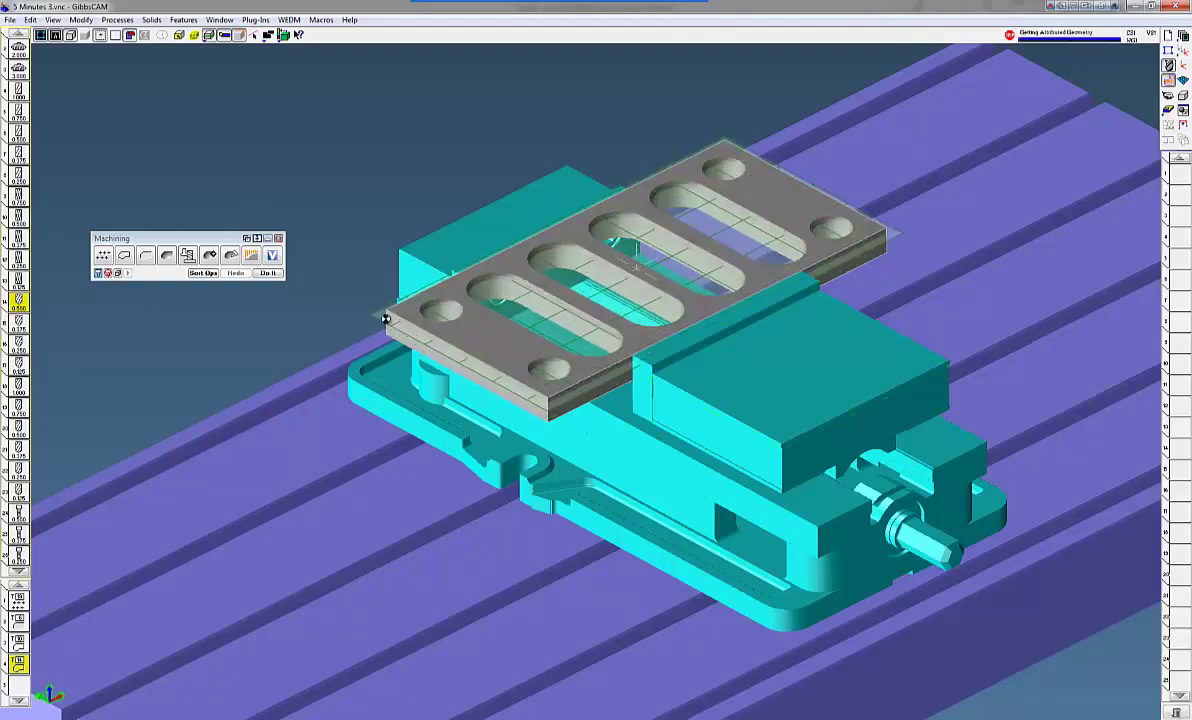
right_click(379, 325)
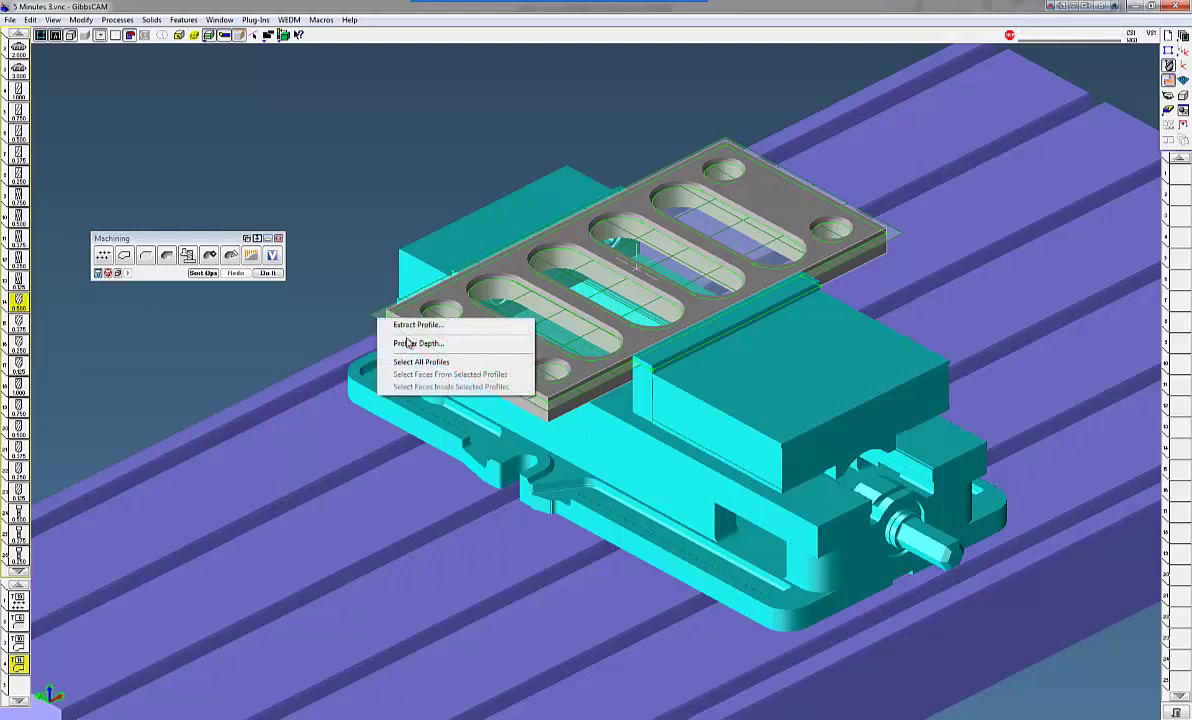
left_click(410, 344)
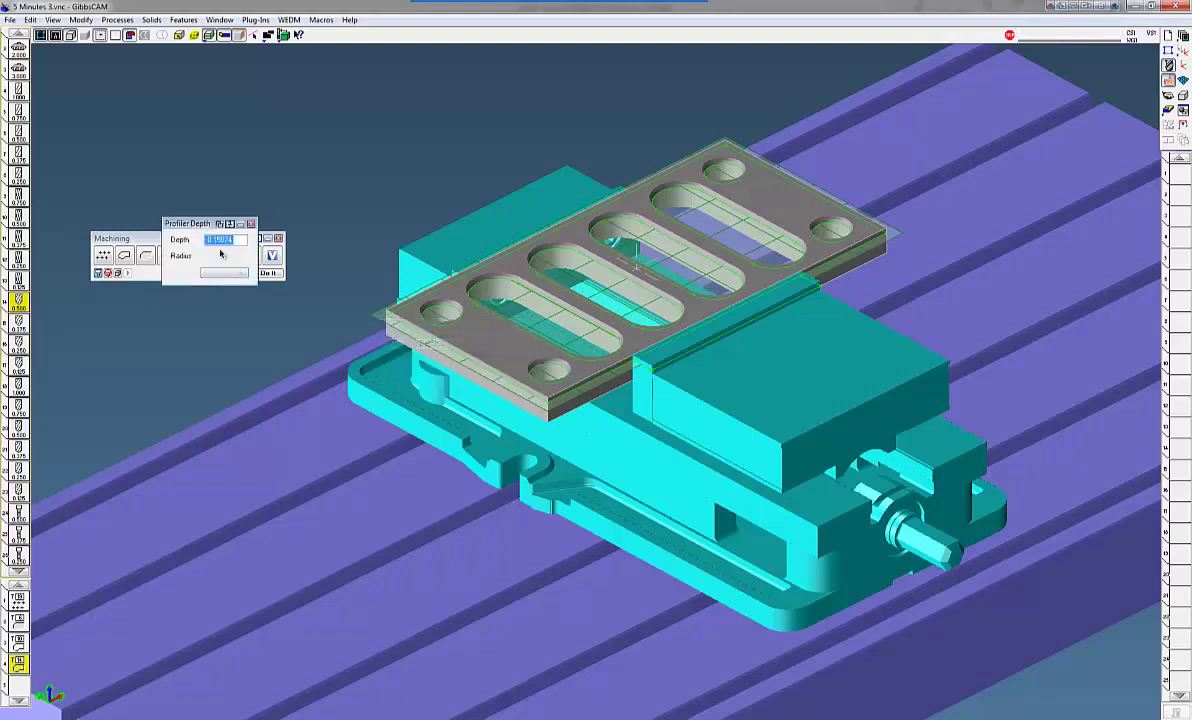
left_click_drag(188, 207, 258, 144)
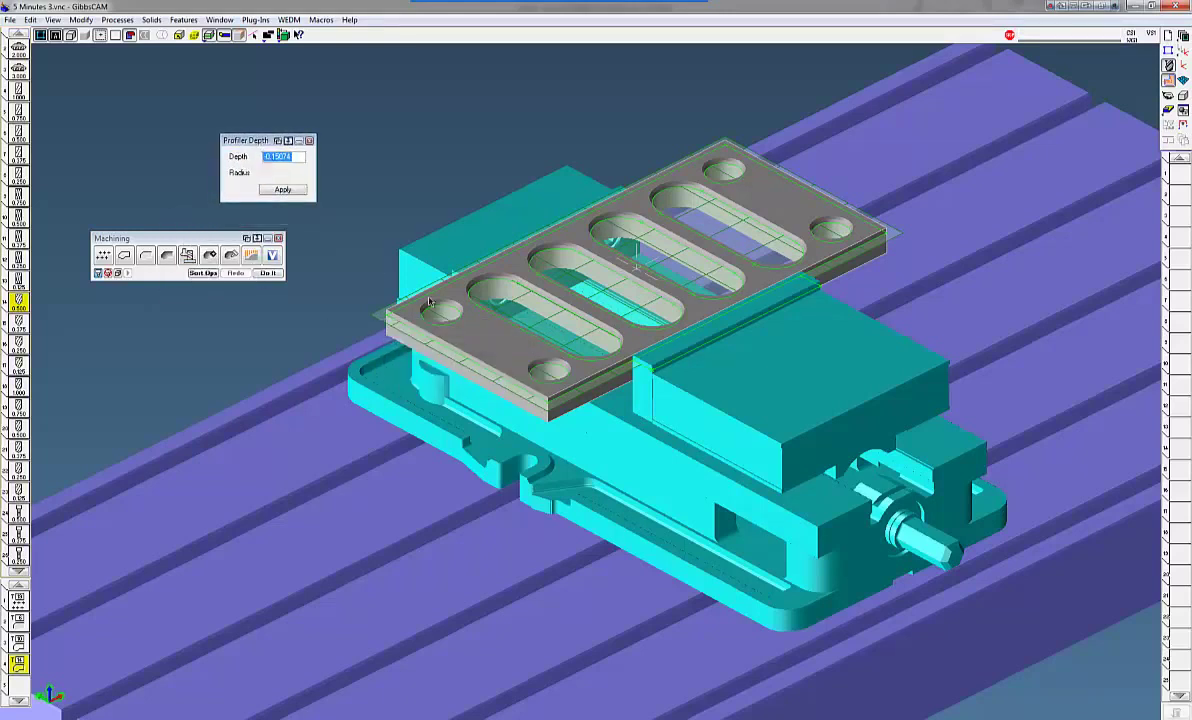
type("0.04")
type("0")
left_click(309, 141)
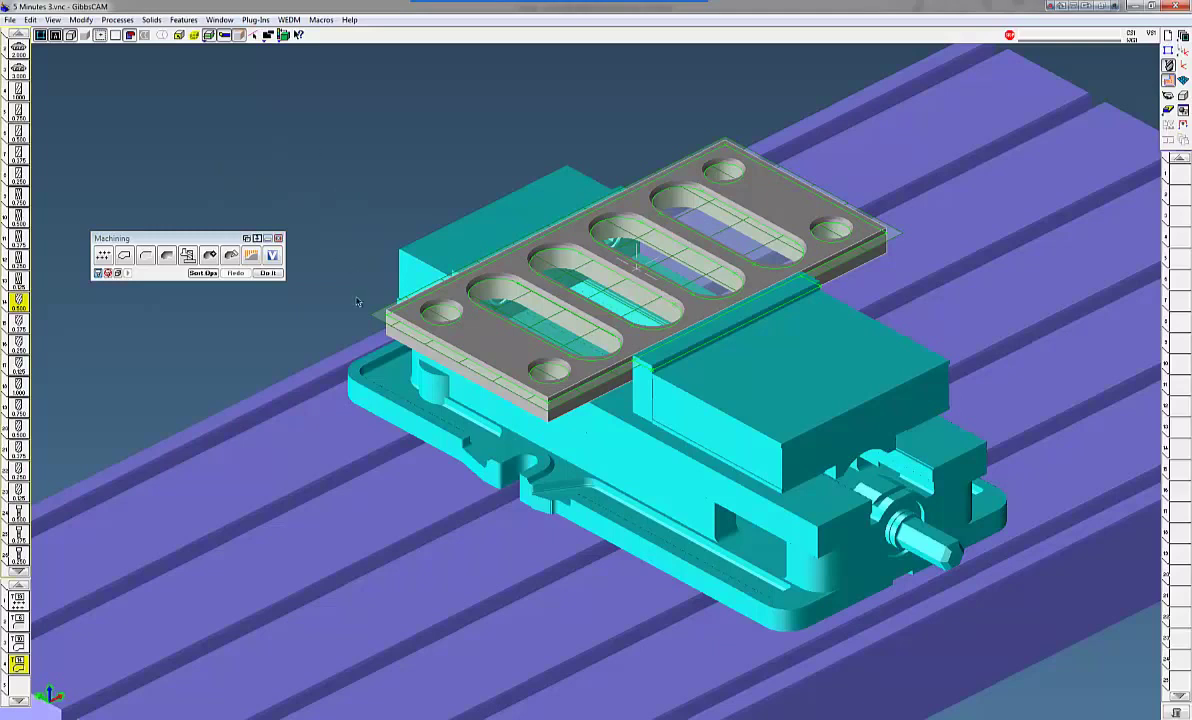
mouse_move(381, 320)
left_mouse_down()
mouse_move(376, 303)
mouse_move(376, 316)
left_mouse_up()
Step: Select the profiles of all four holes and all four slots and generate the machining operations for them
left_click_drag(310, 214, 596, 428)
scroll(620, 425, "down", 3)
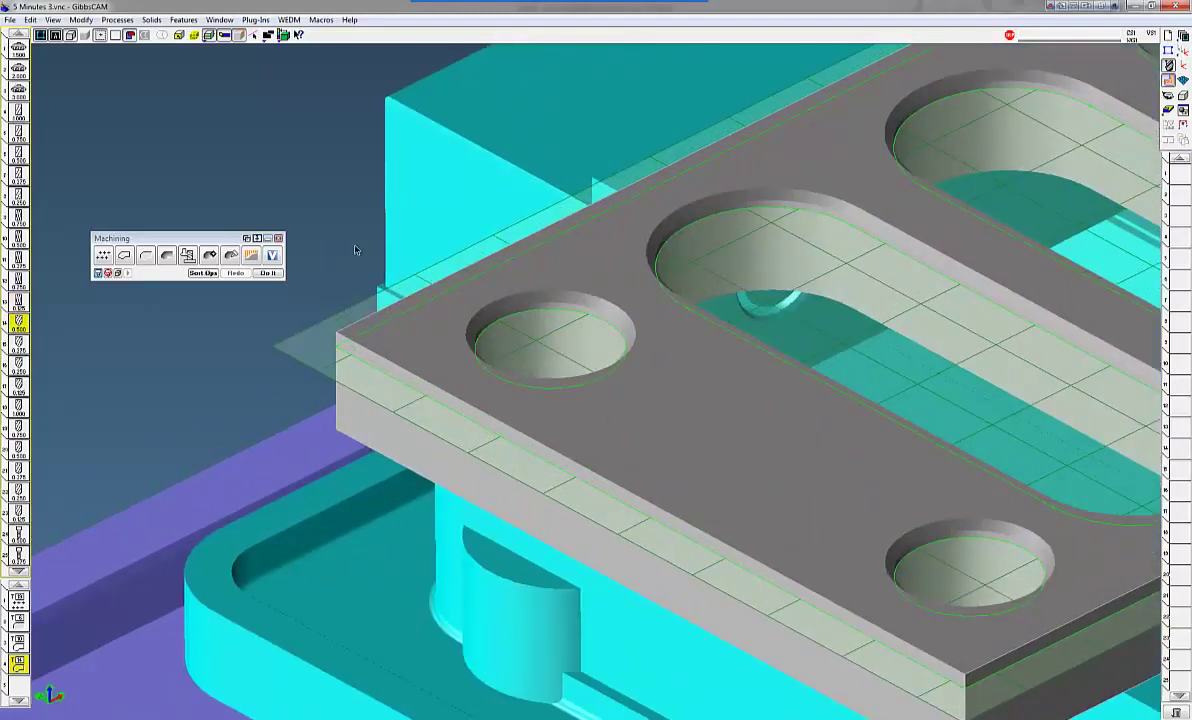
scroll(280, 388, "up", 4)
scroll(130, 392, "down", 5)
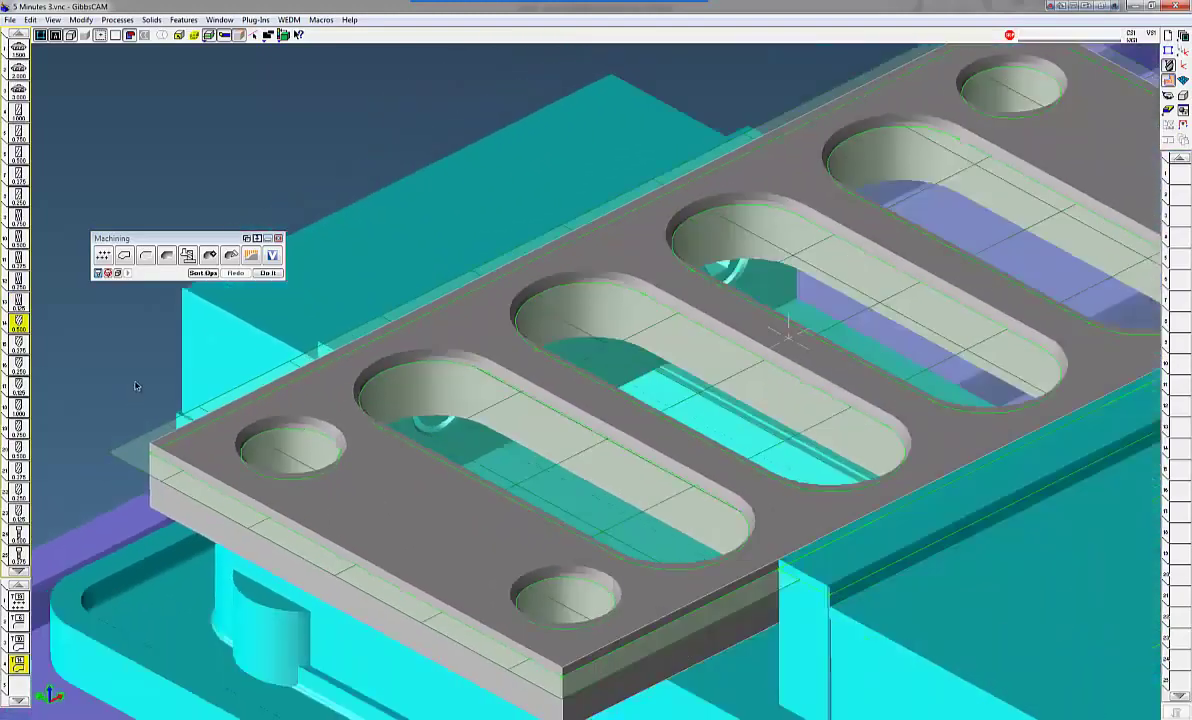
middle_click_drag(222, 425, 288, 370)
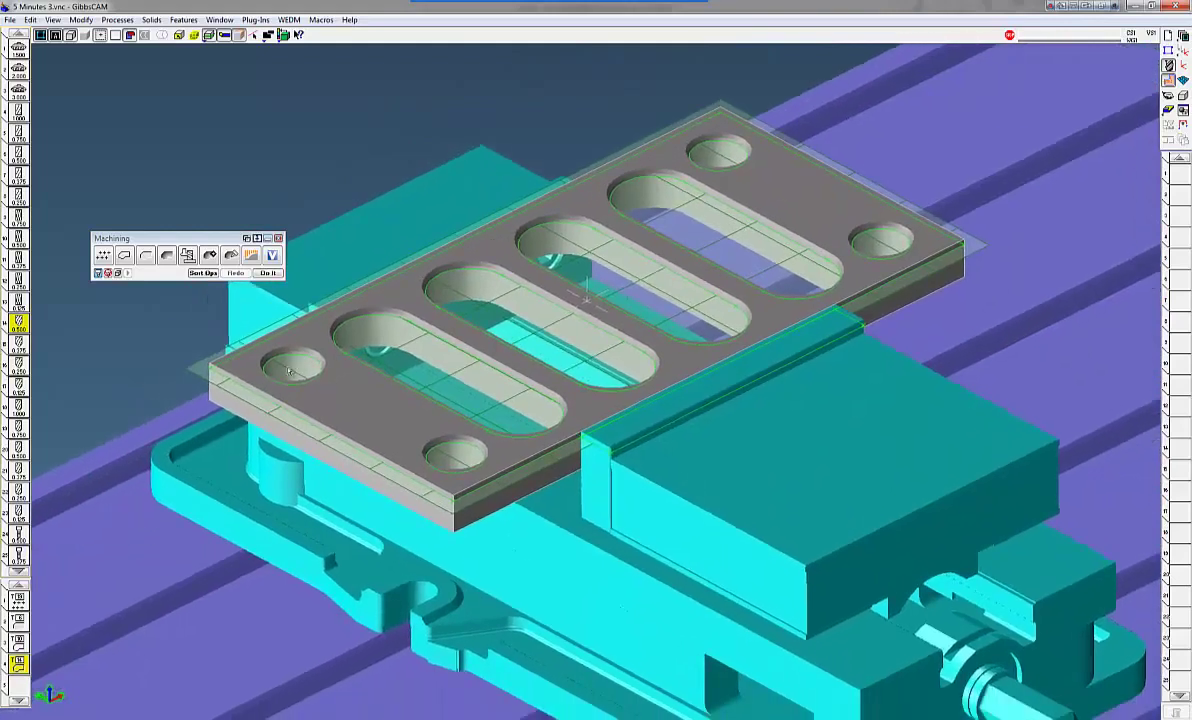
left_click(288, 360)
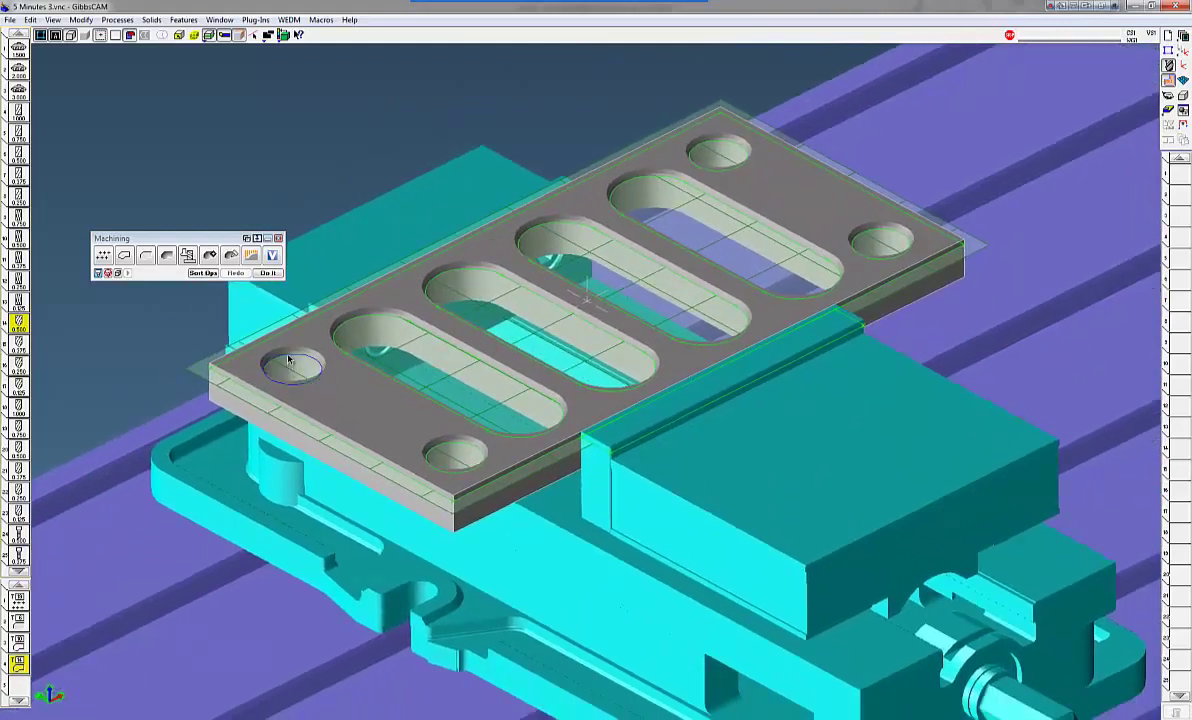
left_click(437, 453, "shift")
left_click(455, 418, "shift")
left_click(497, 345, "shift")
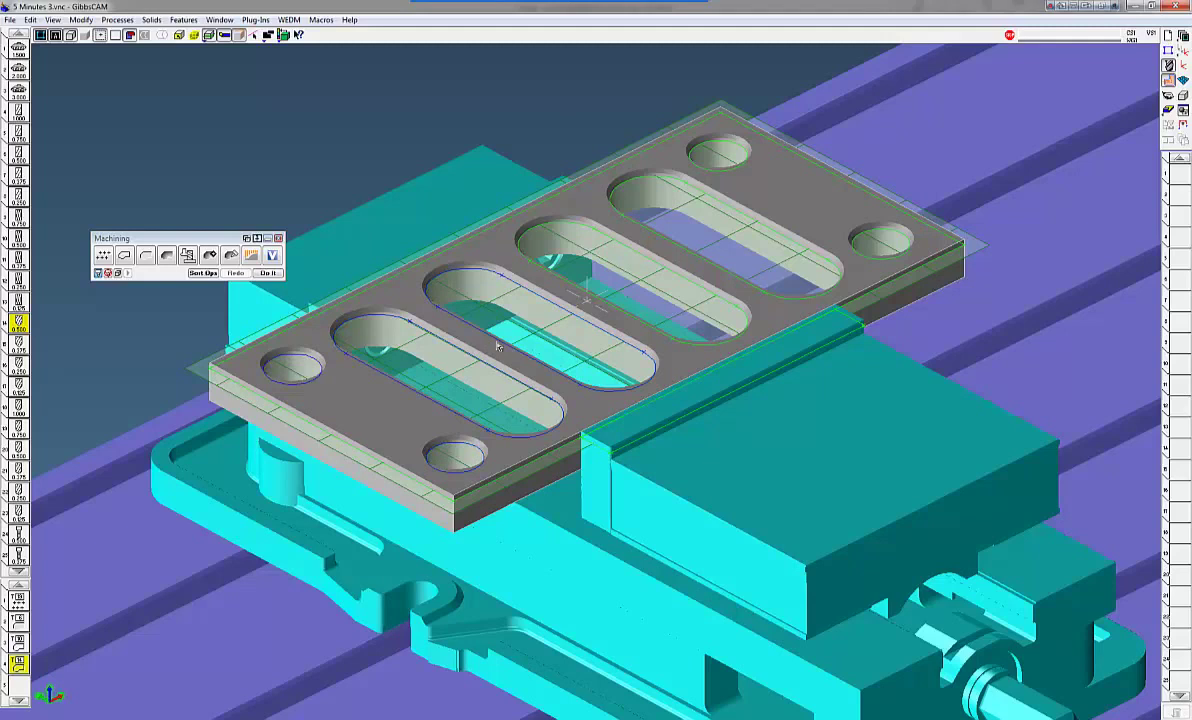
left_click(570, 290, "shift")
left_click(658, 242, "shift")
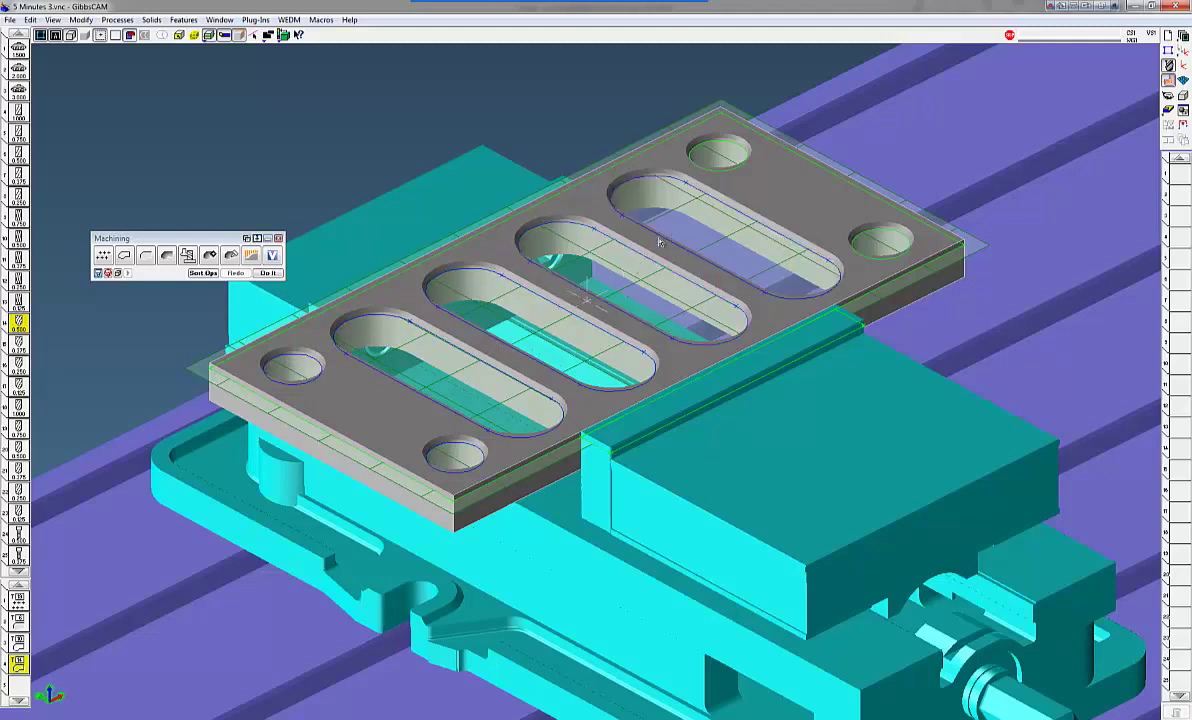
left_click(713, 174, "shift")
left_click(855, 240, "shift")
left_click(268, 273)
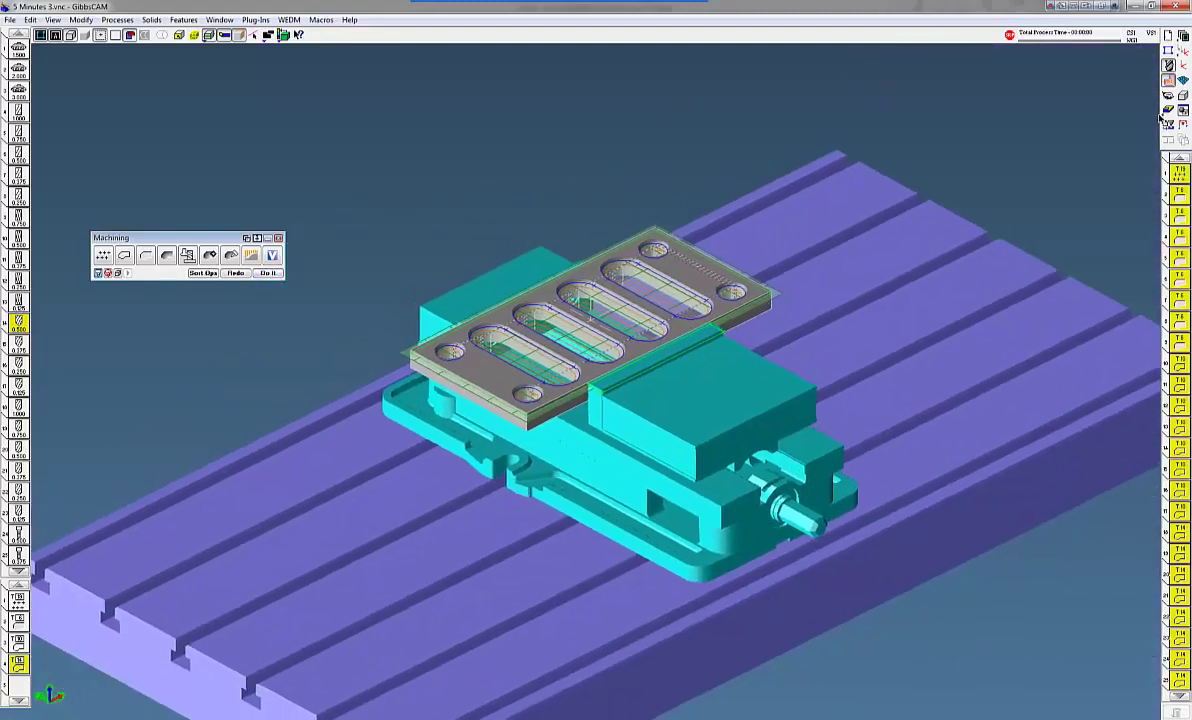
Step: Run the Flash CPR cut simulation of all operations and examine the machined plate in the vise
left_click(1166, 111)
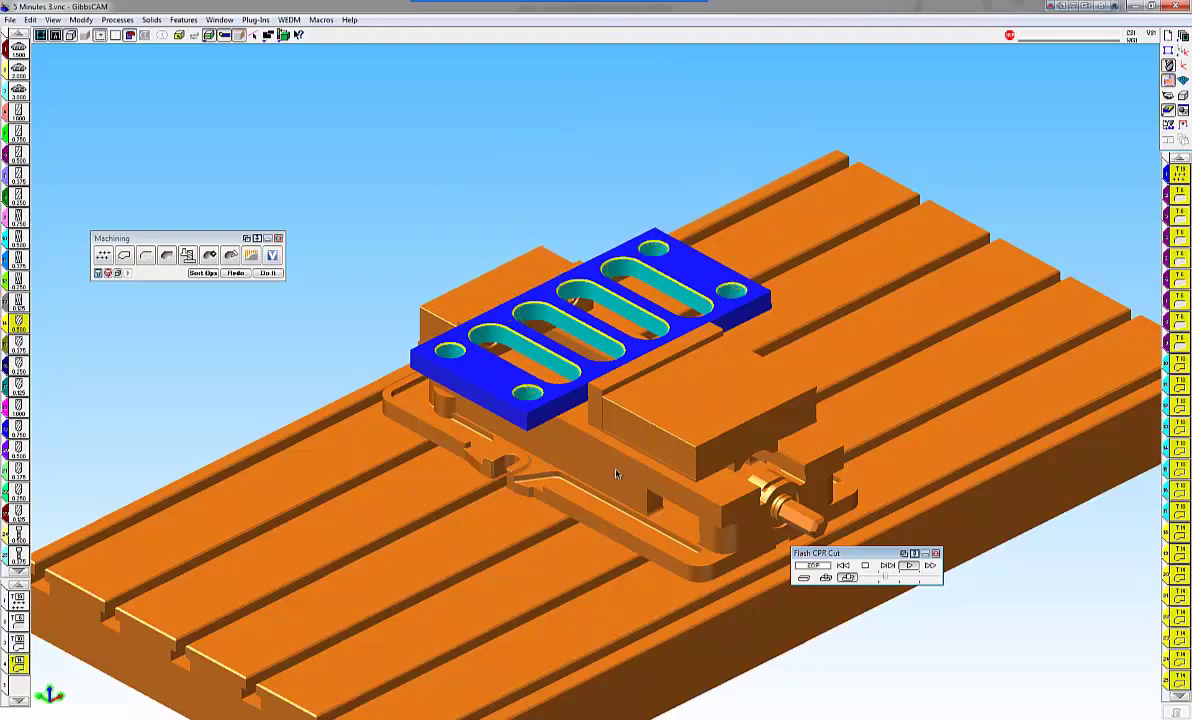
key("Up")
key("Up")
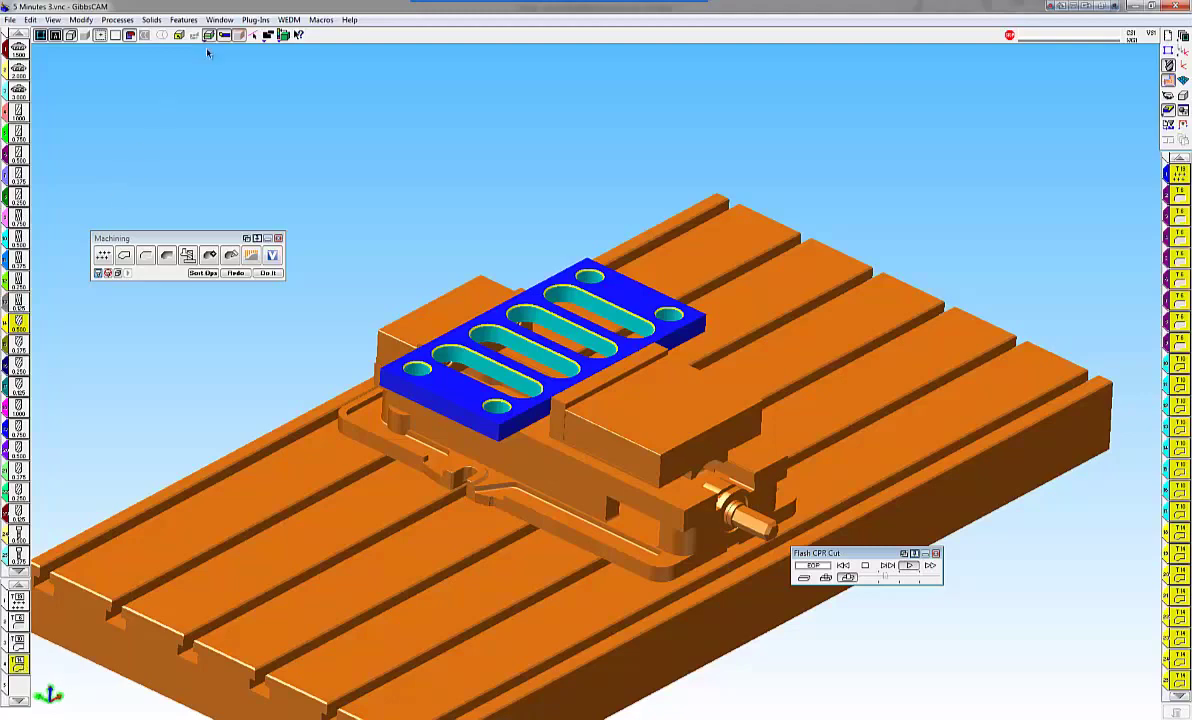
Step: Leave the cut simulation, remove the original four-slot plate from the workspace, and exit machining
left_click(1168, 110)
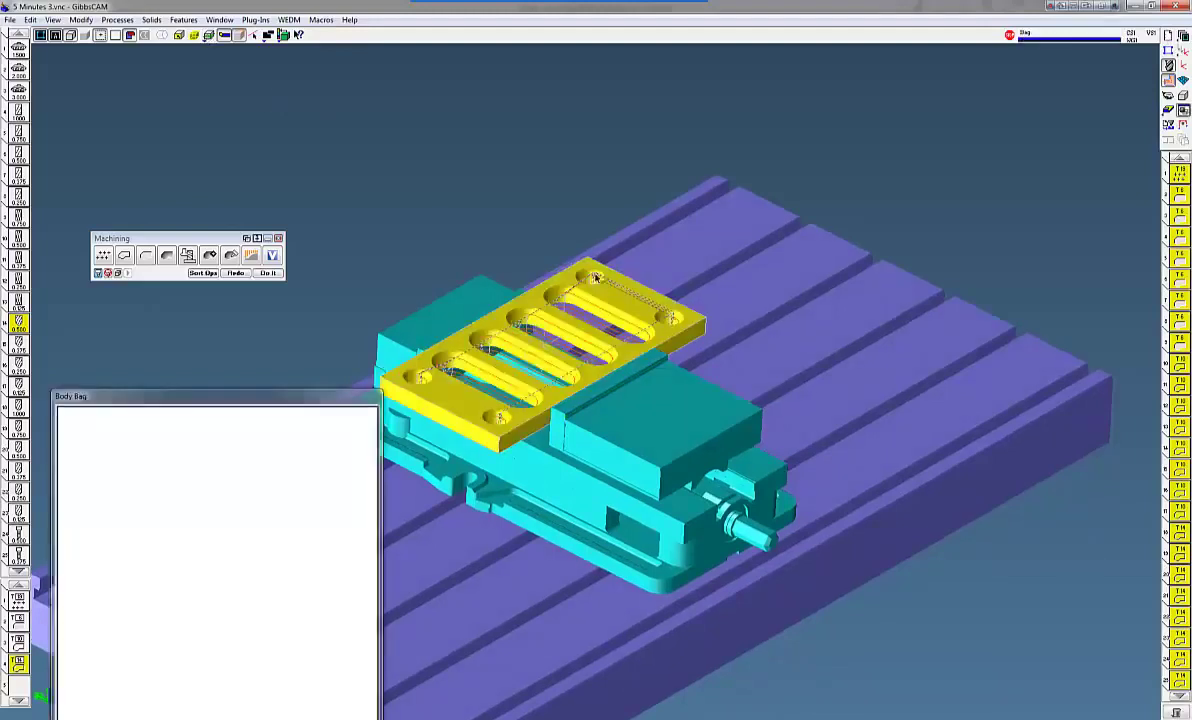
left_click(372, 399)
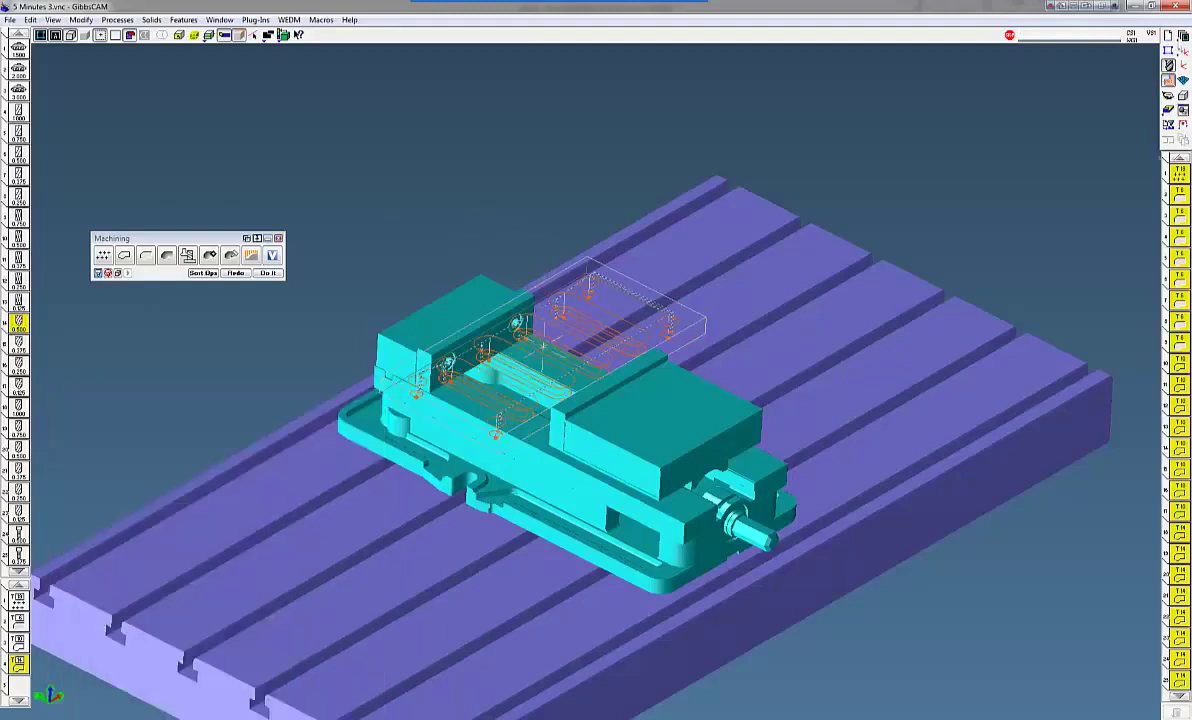
left_click(1167, 81)
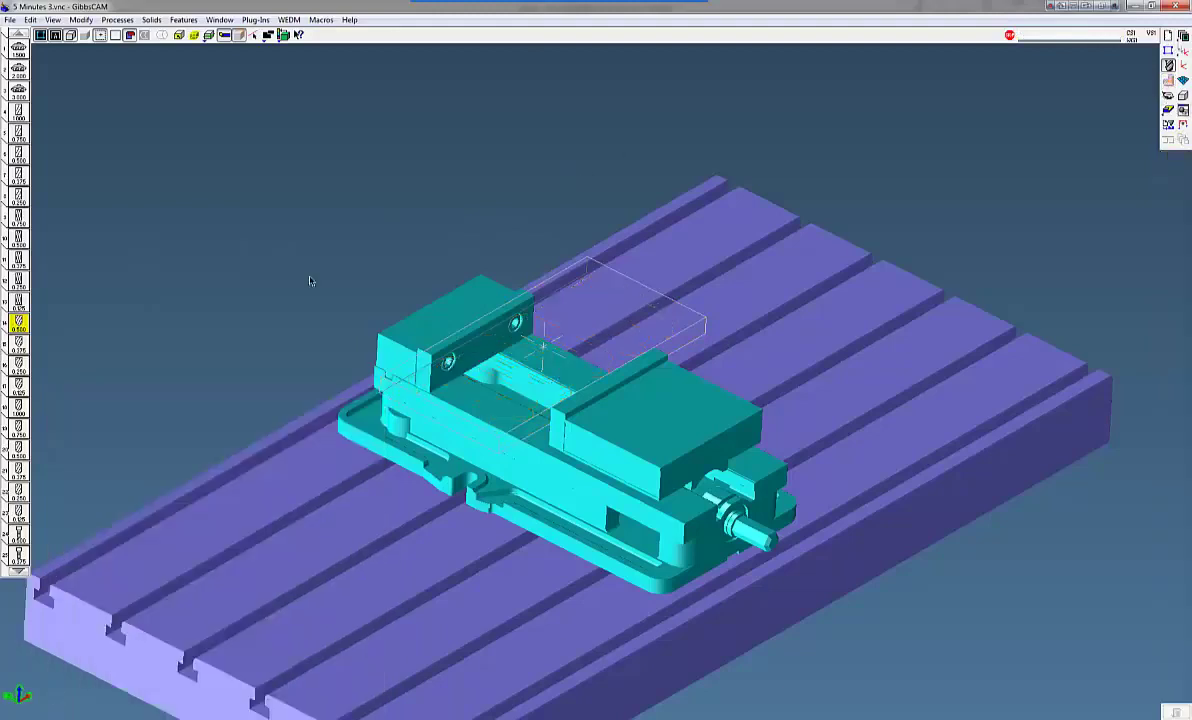
Step: Import Rev B.SLDPRT in its Default configuration with Solidify, Remove Unneeded Topology and Simplify on, including the CAD Color attribute
left_click(81, 20)
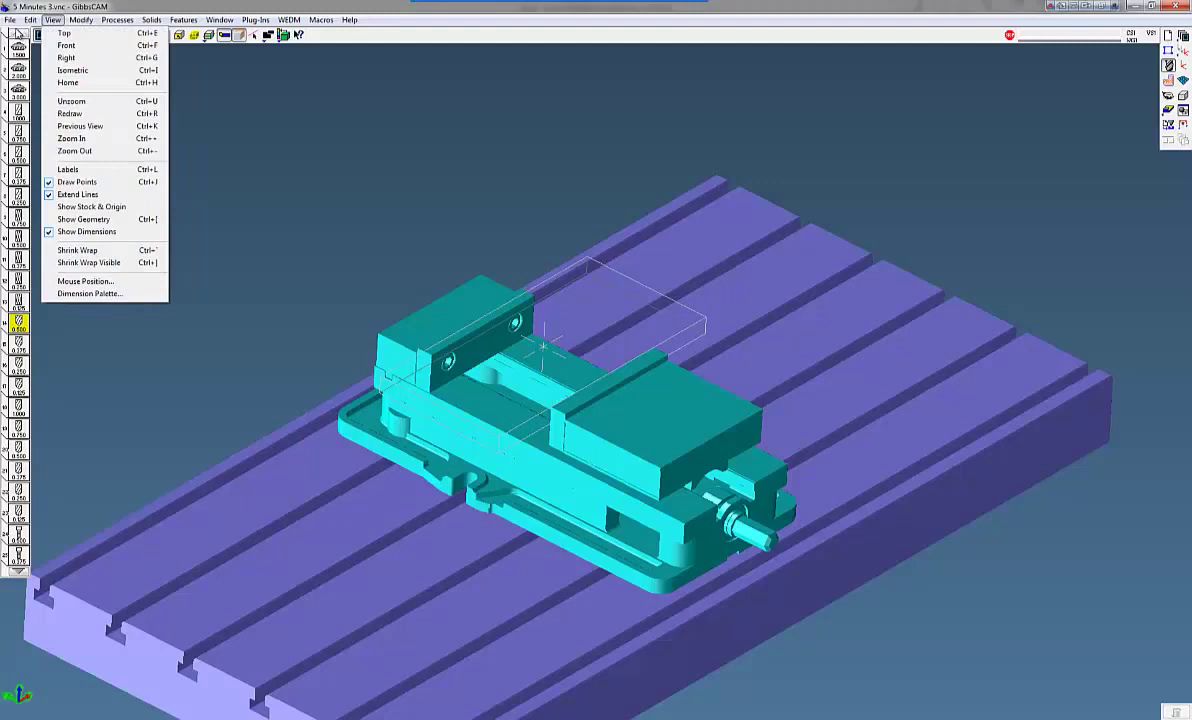
mouse_move(9, 21)
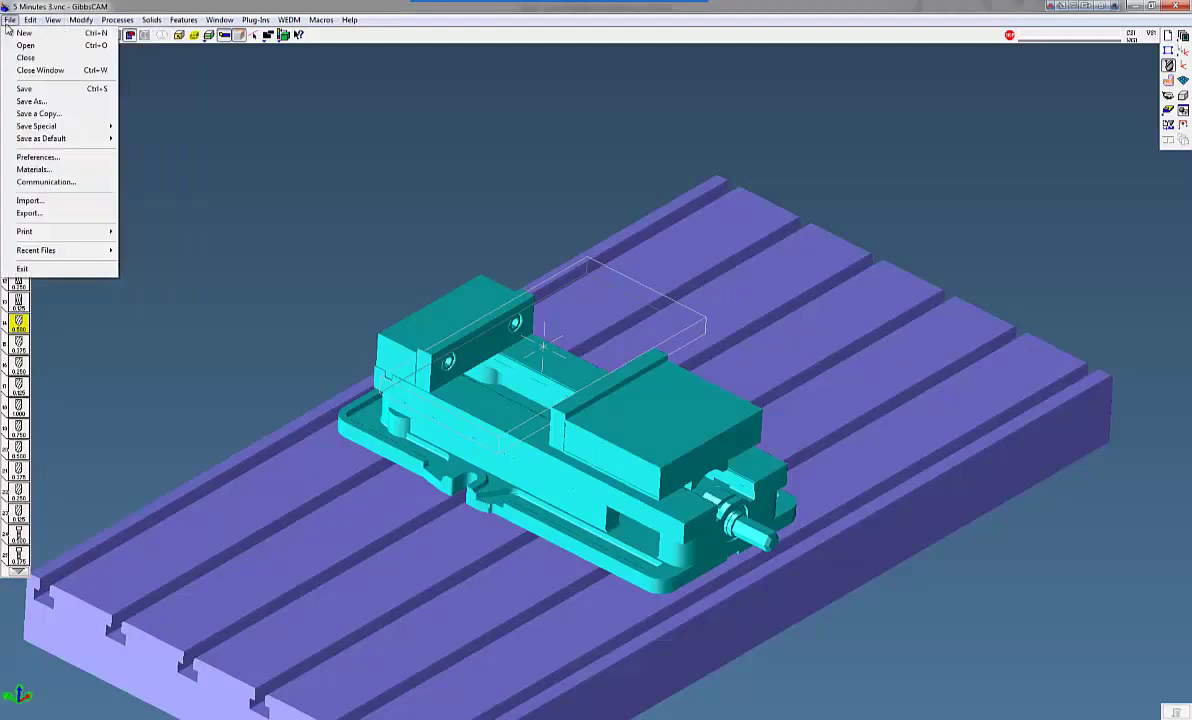
left_click(30, 201)
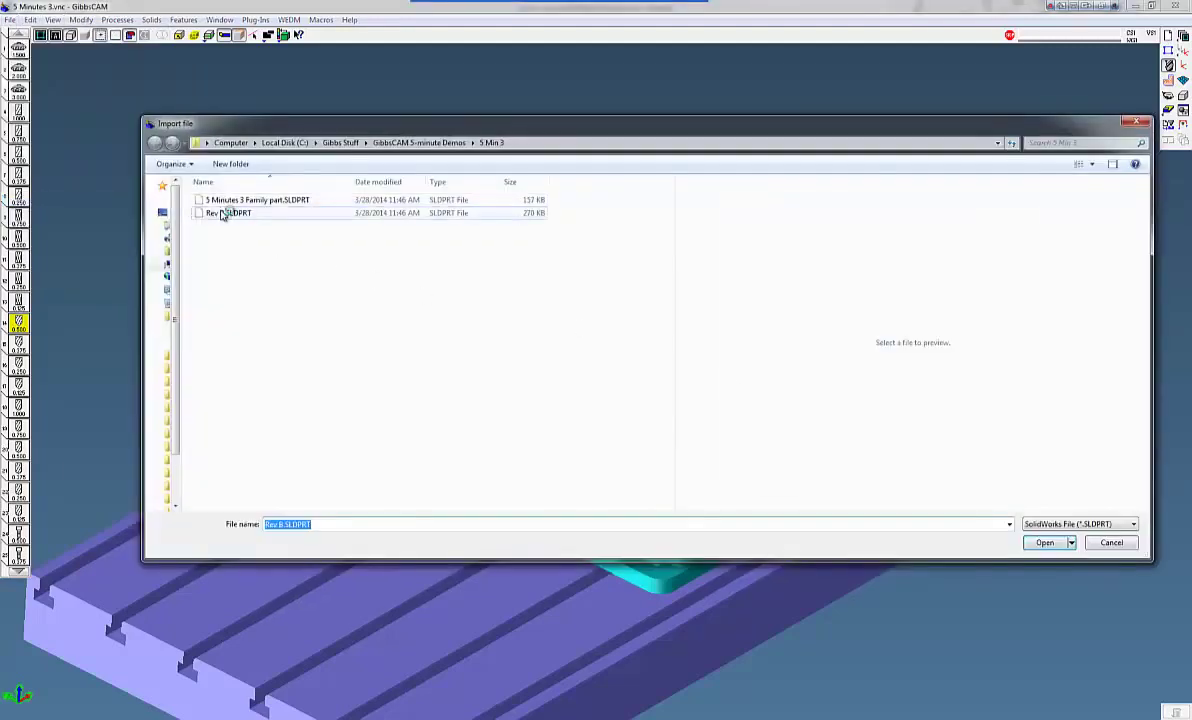
left_click(222, 214)
left_click(1044, 542)
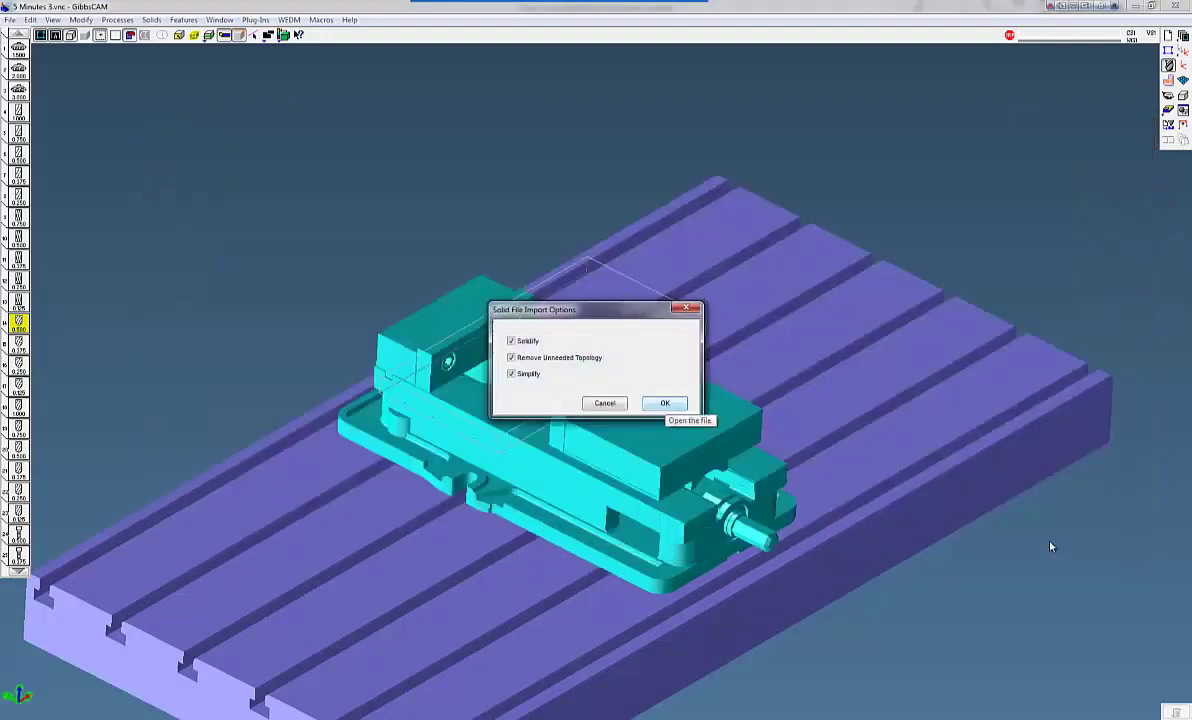
left_click(664, 403)
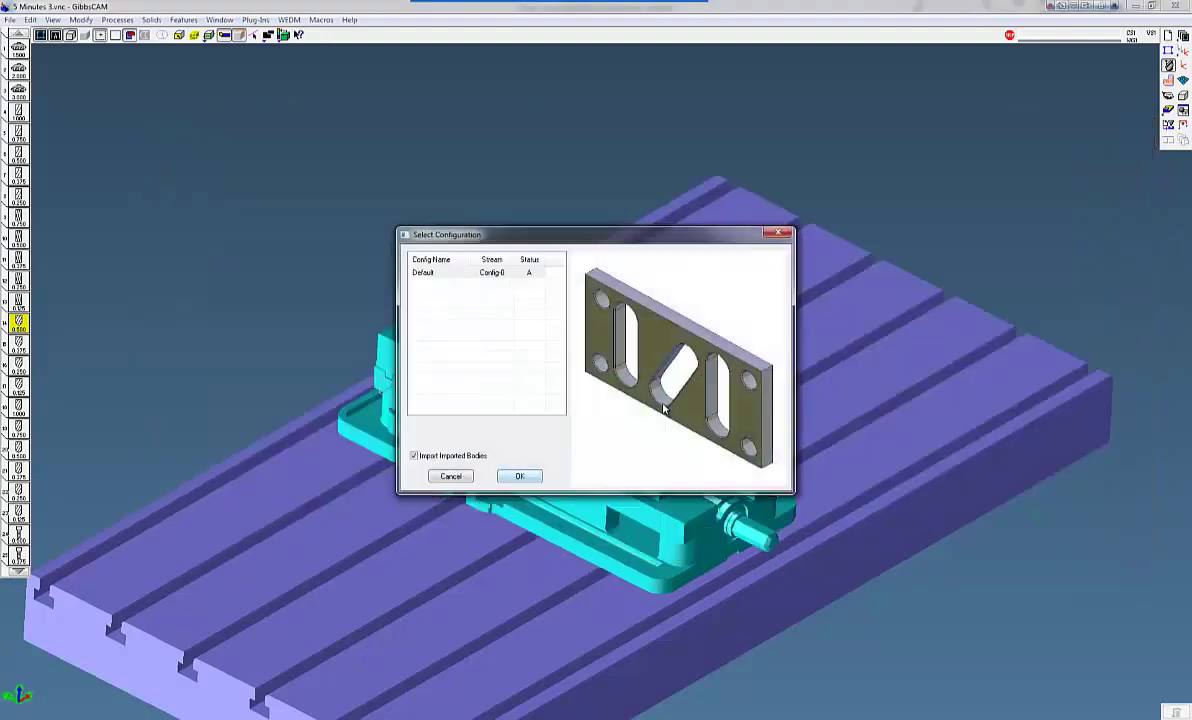
left_click(519, 478)
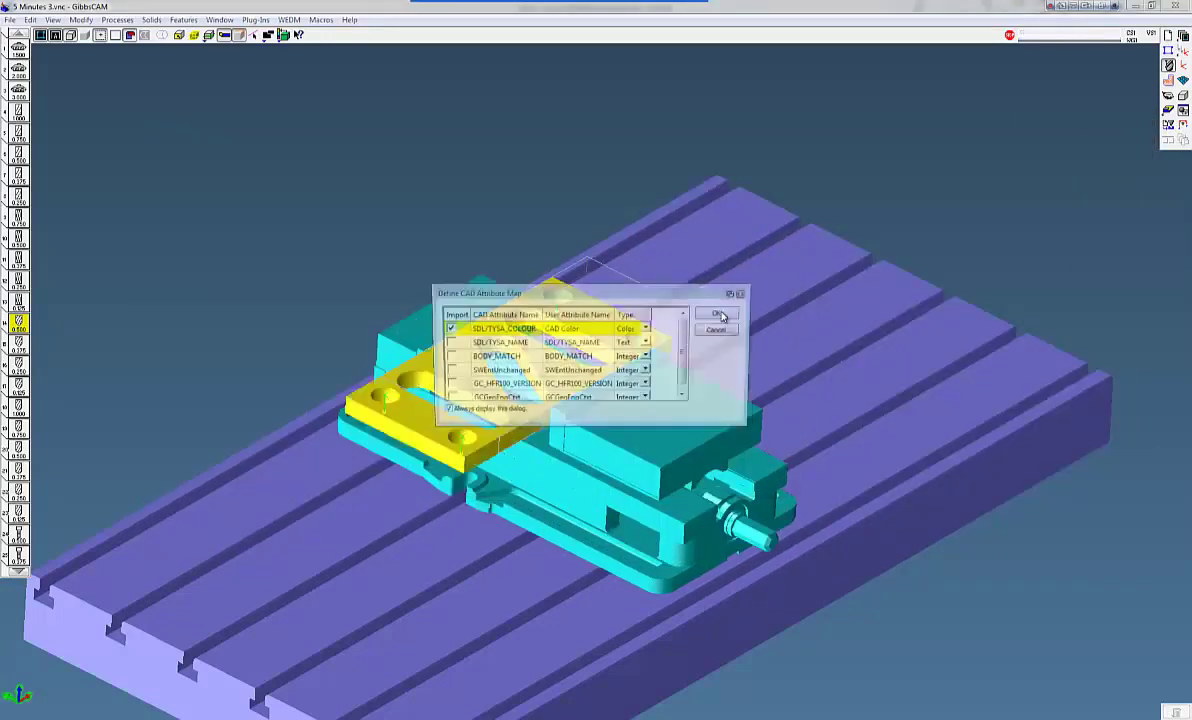
left_click(719, 315)
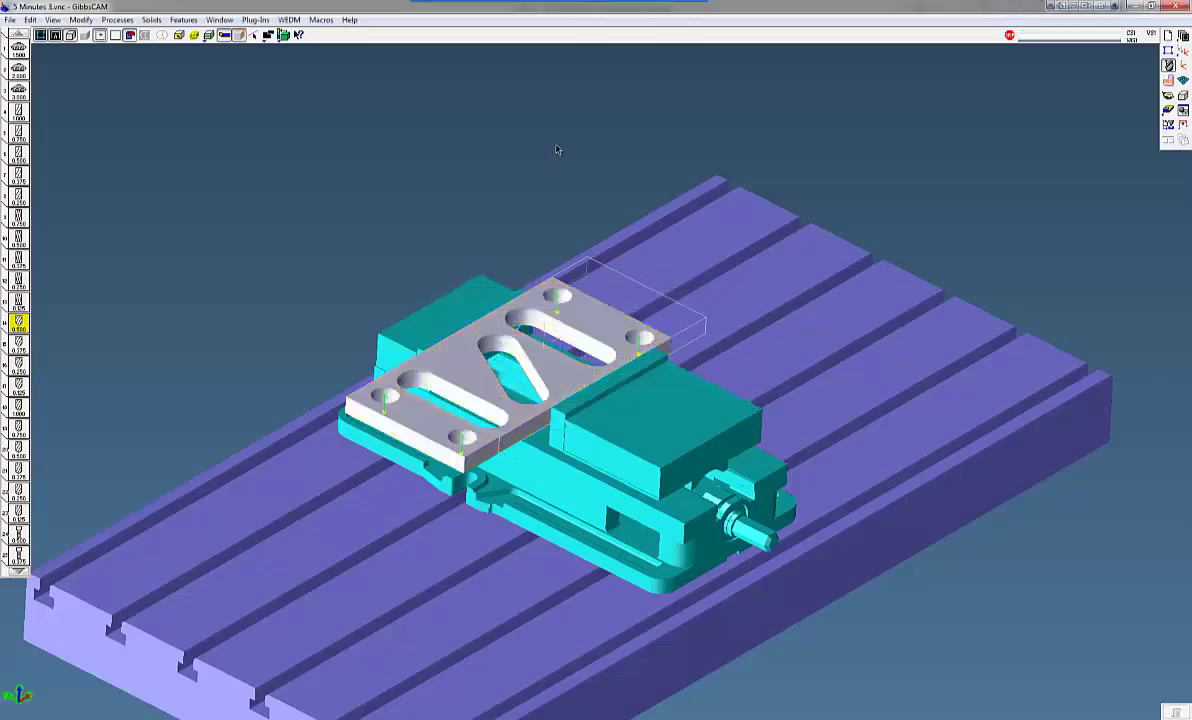
Step: Translate the imported Rev B plate by 2 in X to line it up with the stock in the vise
key("ctrl+t")
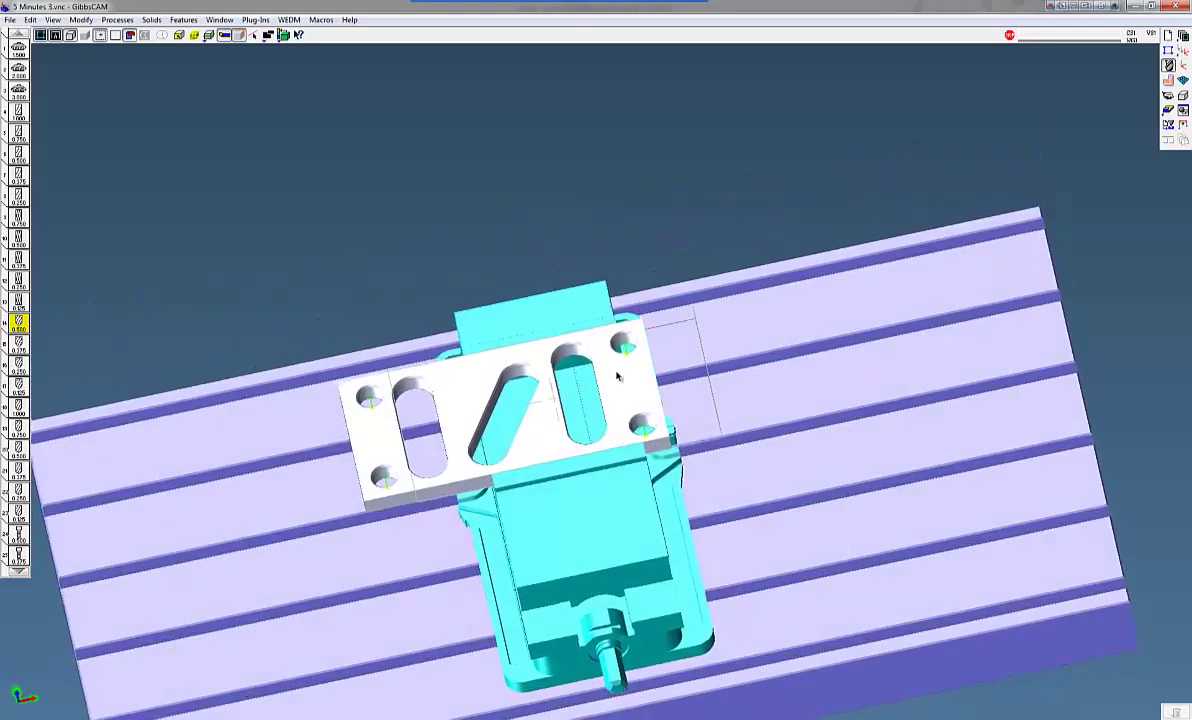
left_click(628, 379)
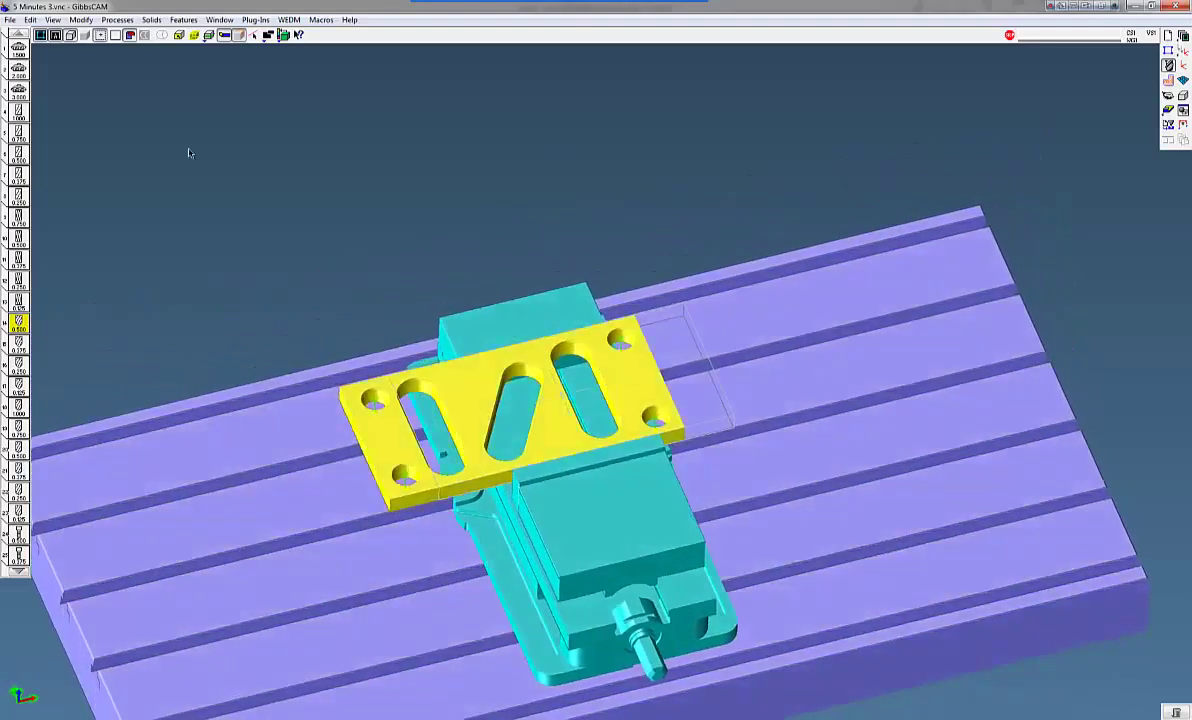
left_click(80, 20)
left_click(106, 137)
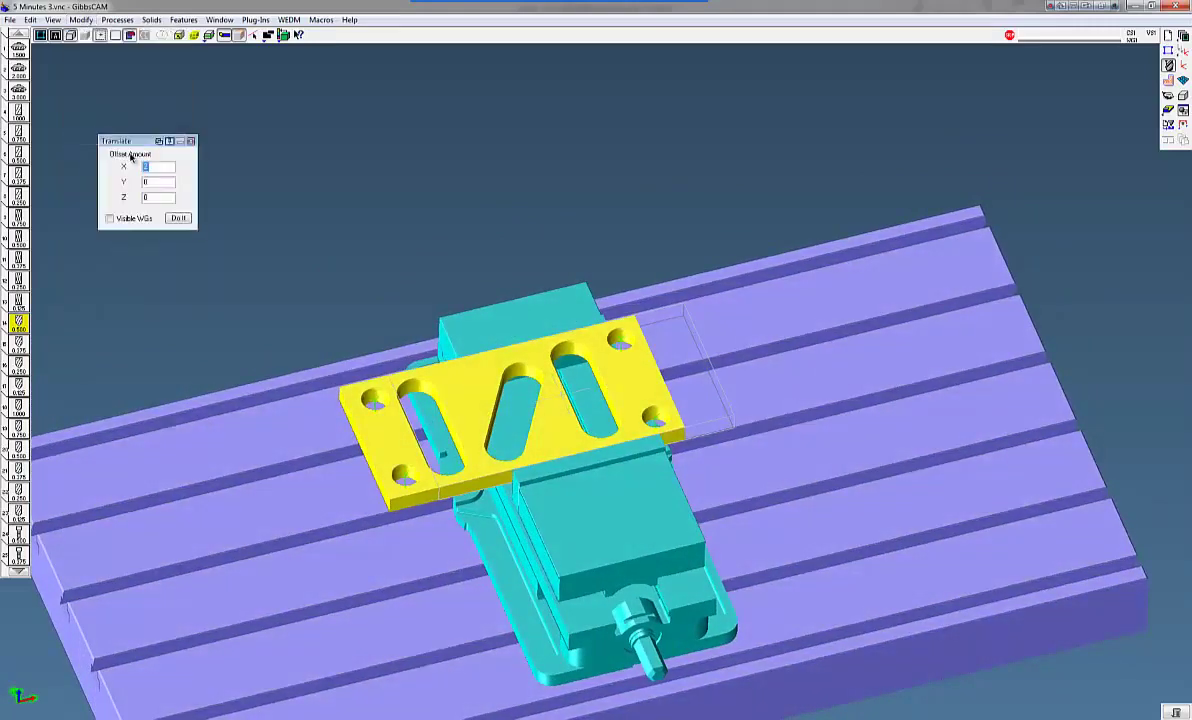
type("2")
key("Return")
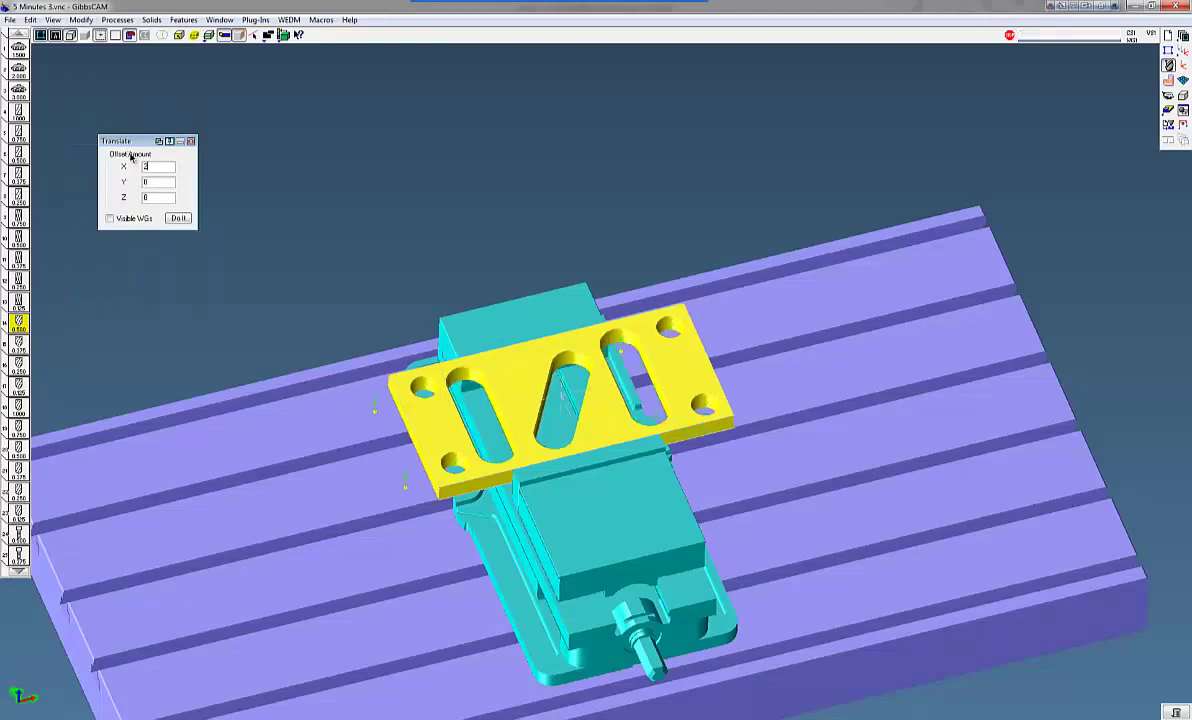
left_click(190, 142)
left_click(457, 185)
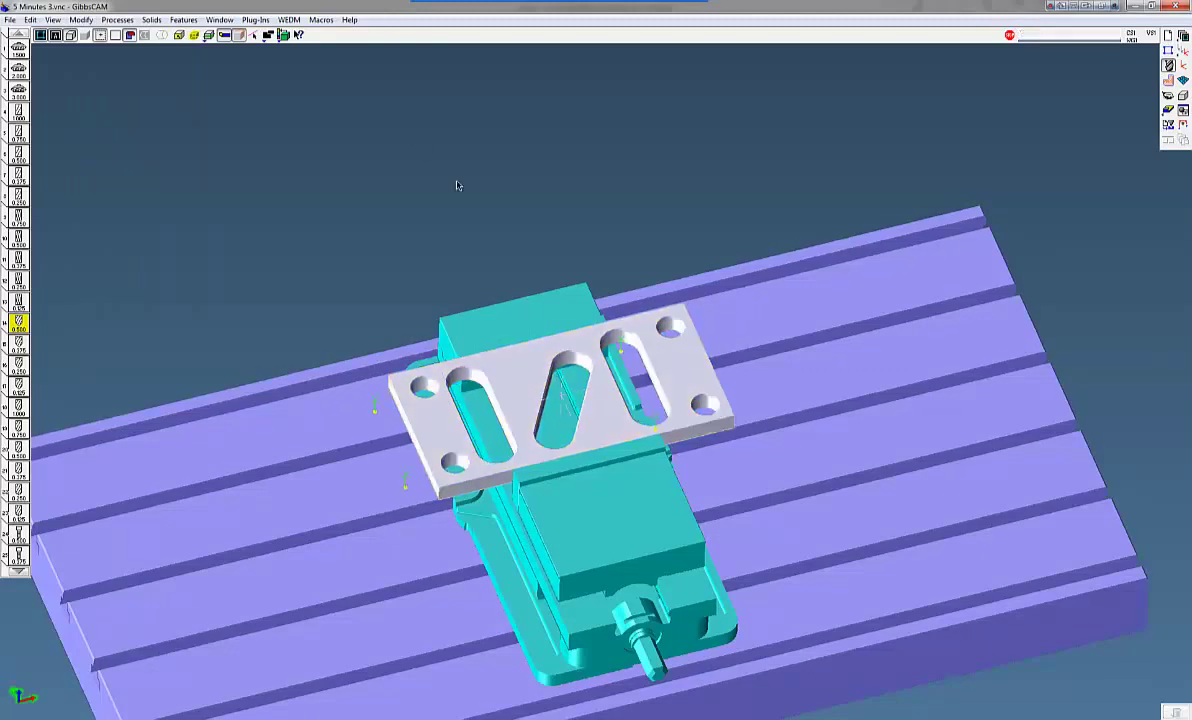
Step: View the vise setup in isometric, reopen machining, and turn on the profiler for the plate
key("ctrl+i")
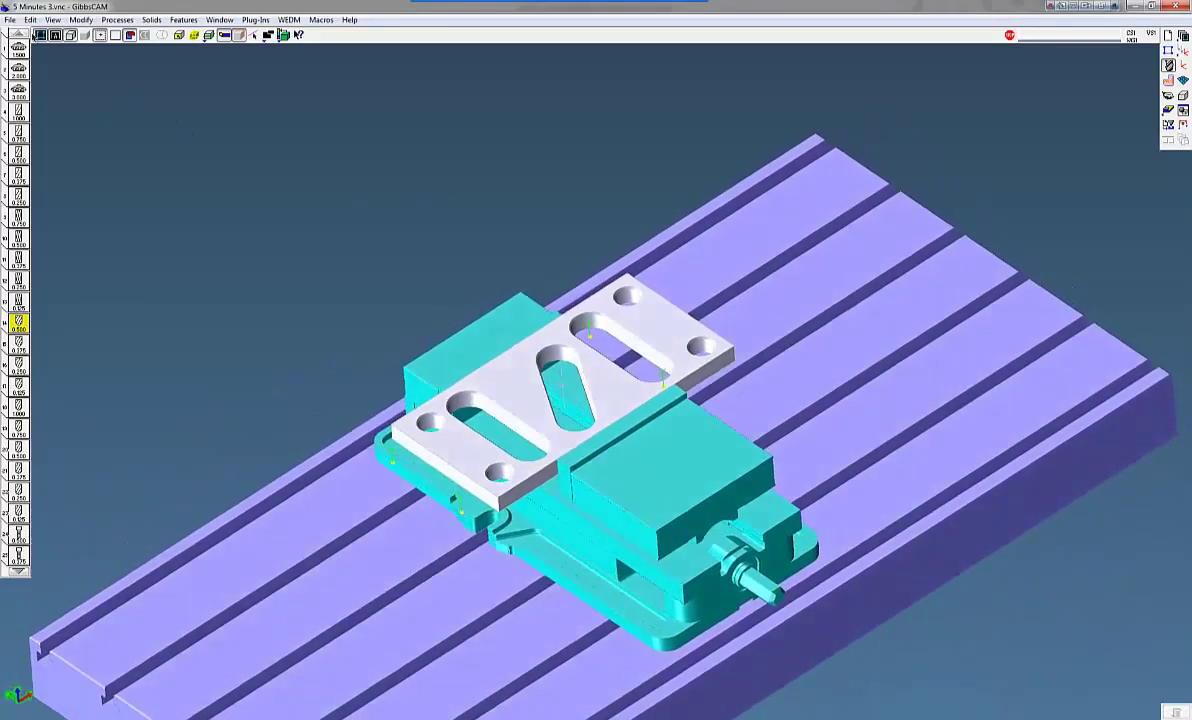
left_click(40, 35)
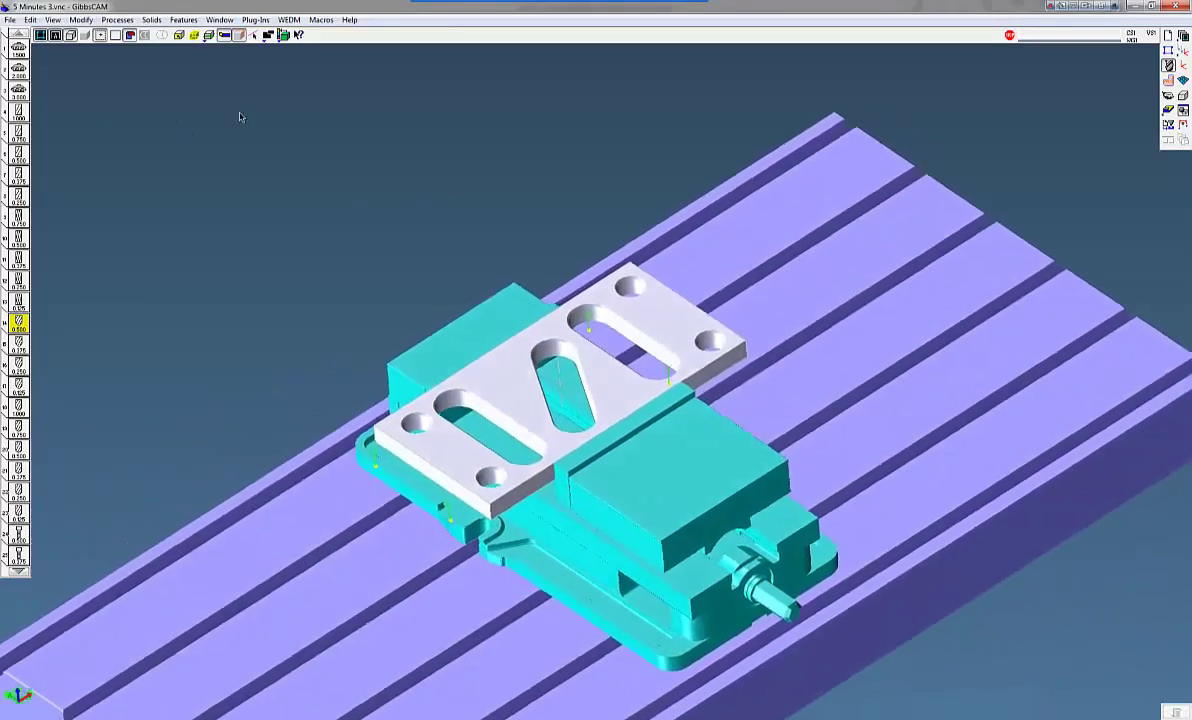
scroll(240, 117, "up", 2)
middle_click_drag(240, 117, 230, 120)
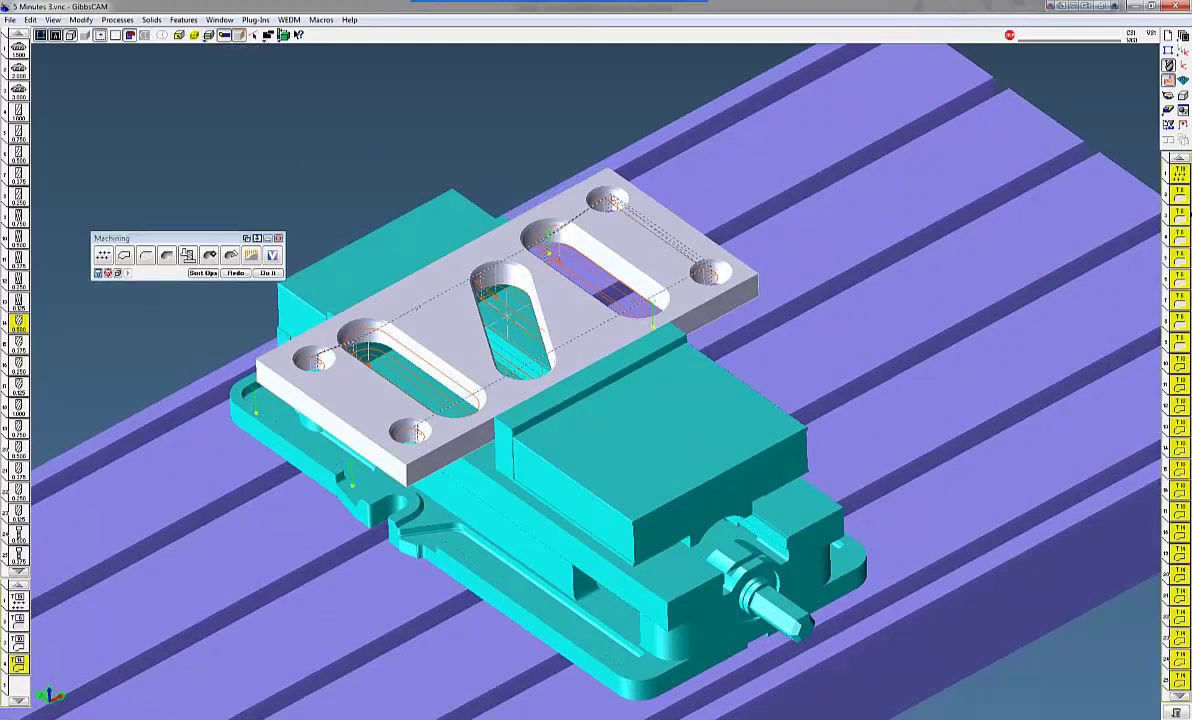
left_click(208, 36)
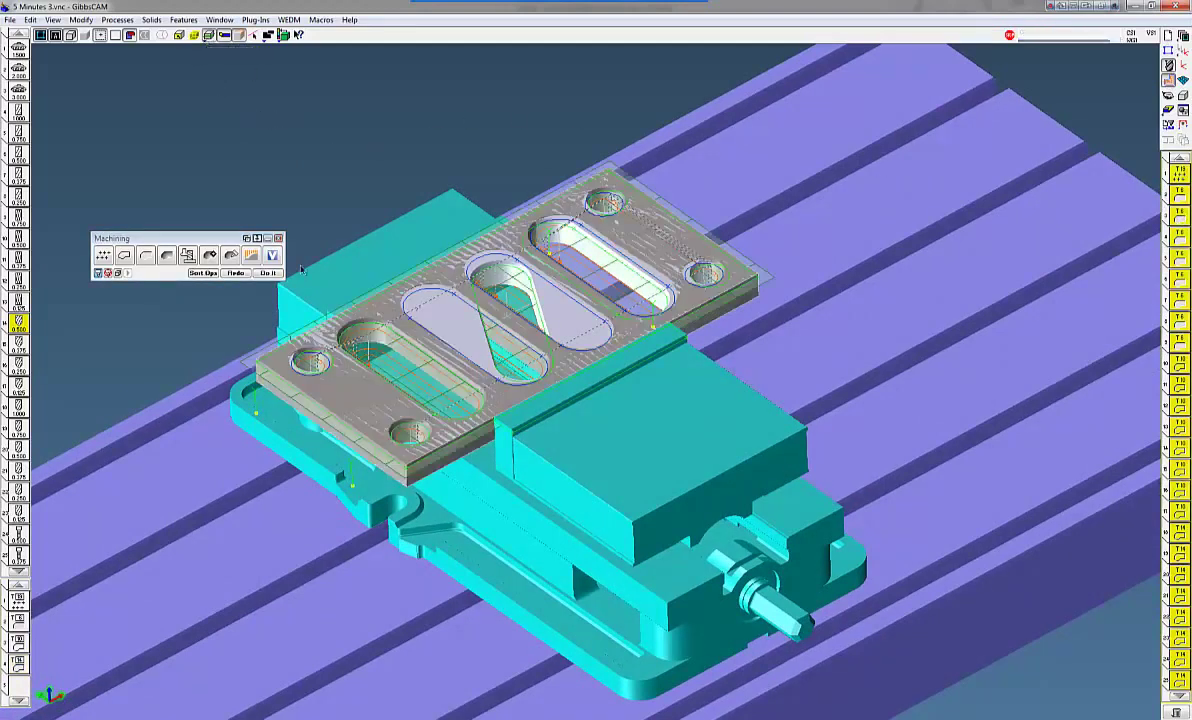
Step: Remove the original four-slot plate that overlaps the Rev B plate
left_click(208, 36)
left_click(208, 36)
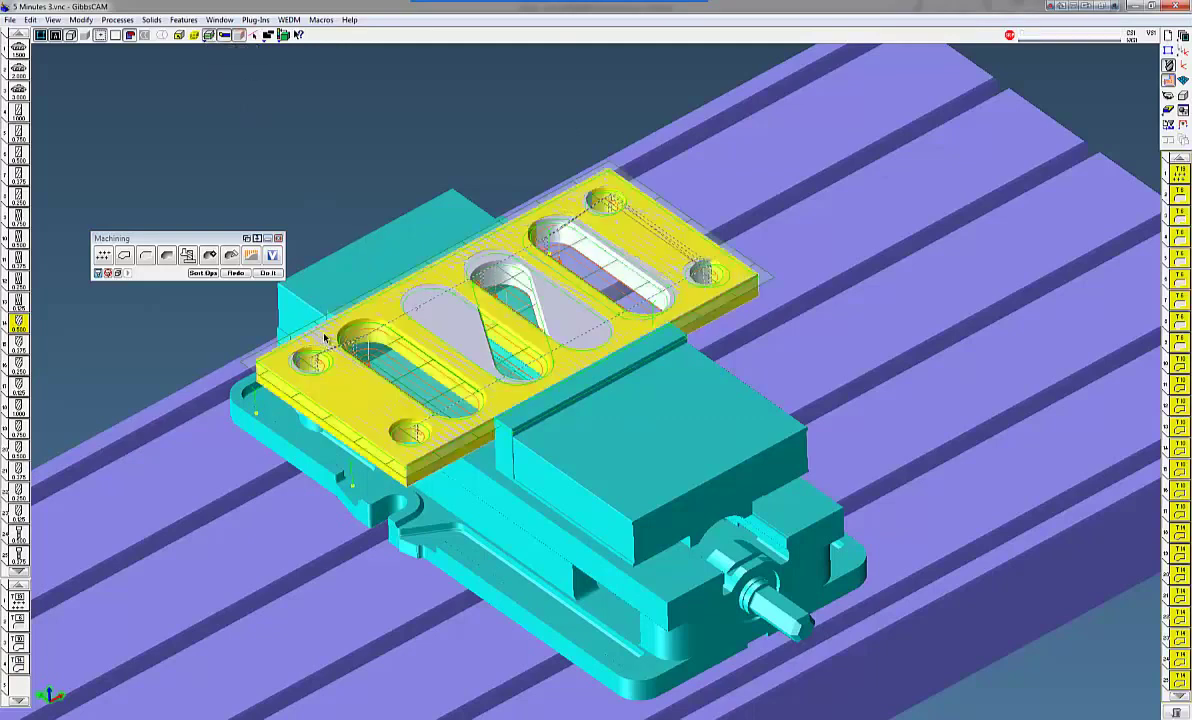
left_click(373, 399)
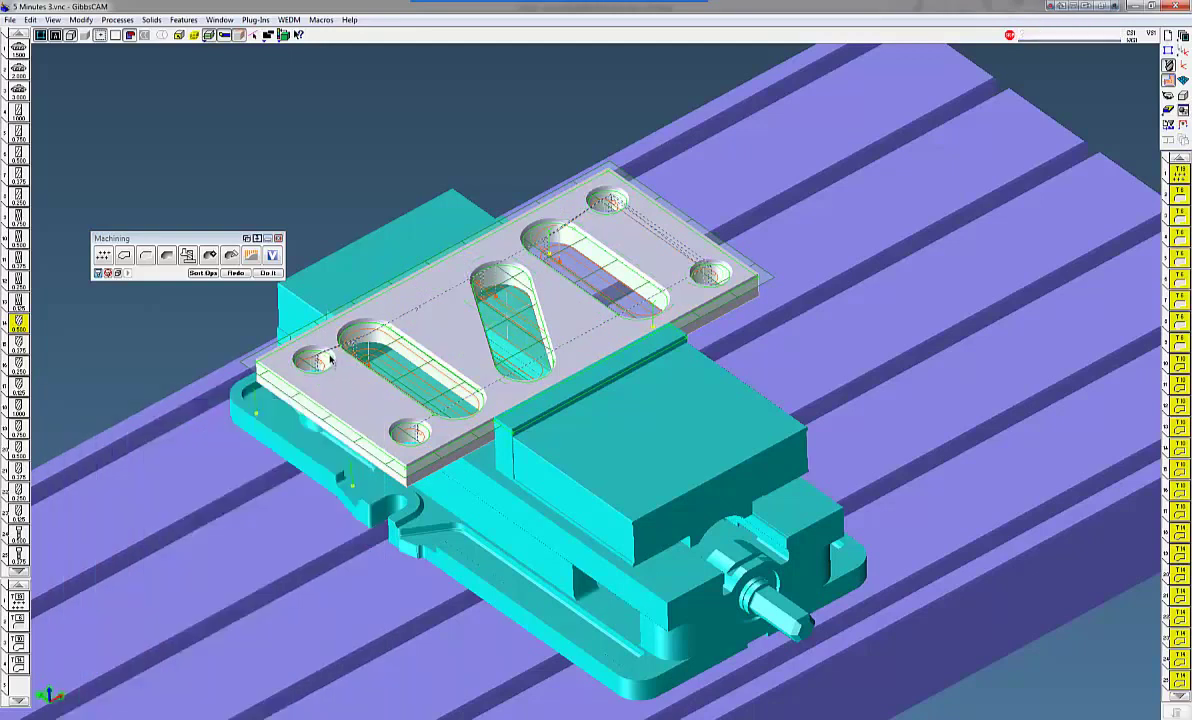
Step: Select the profiles of the four holes and three slots on the Rev B plate and redo the machining operations
left_click(330, 356)
left_click(487, 388)
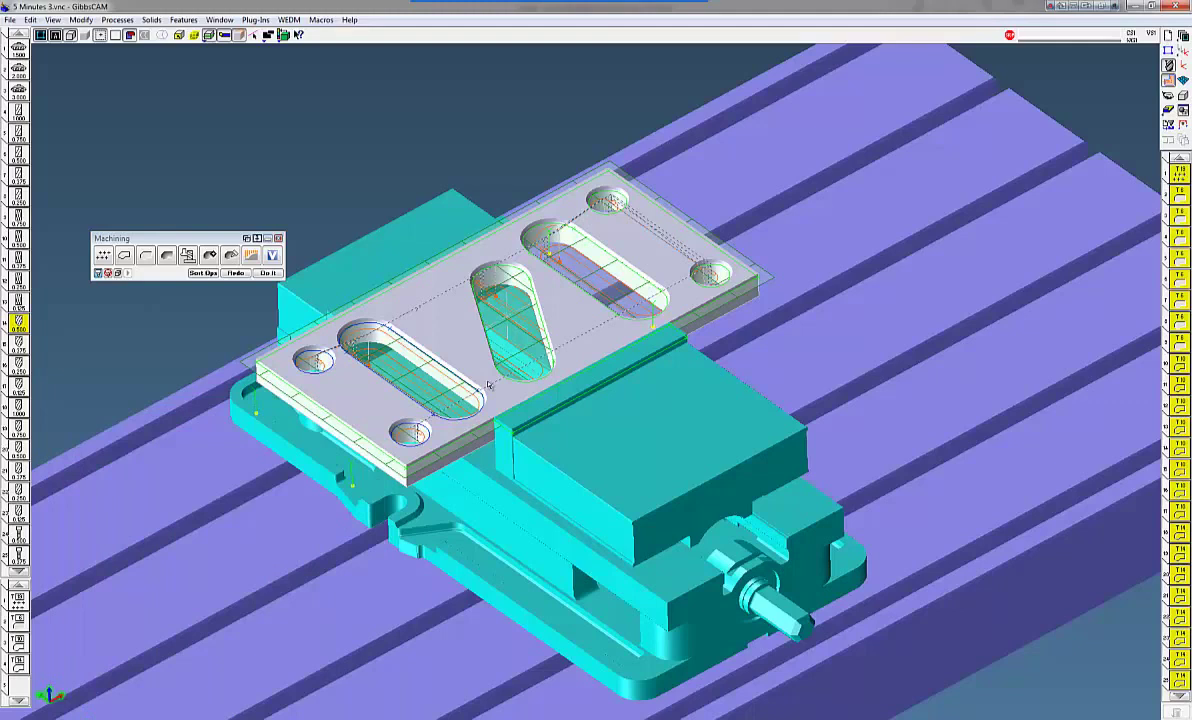
left_click(500, 376)
left_click(606, 308)
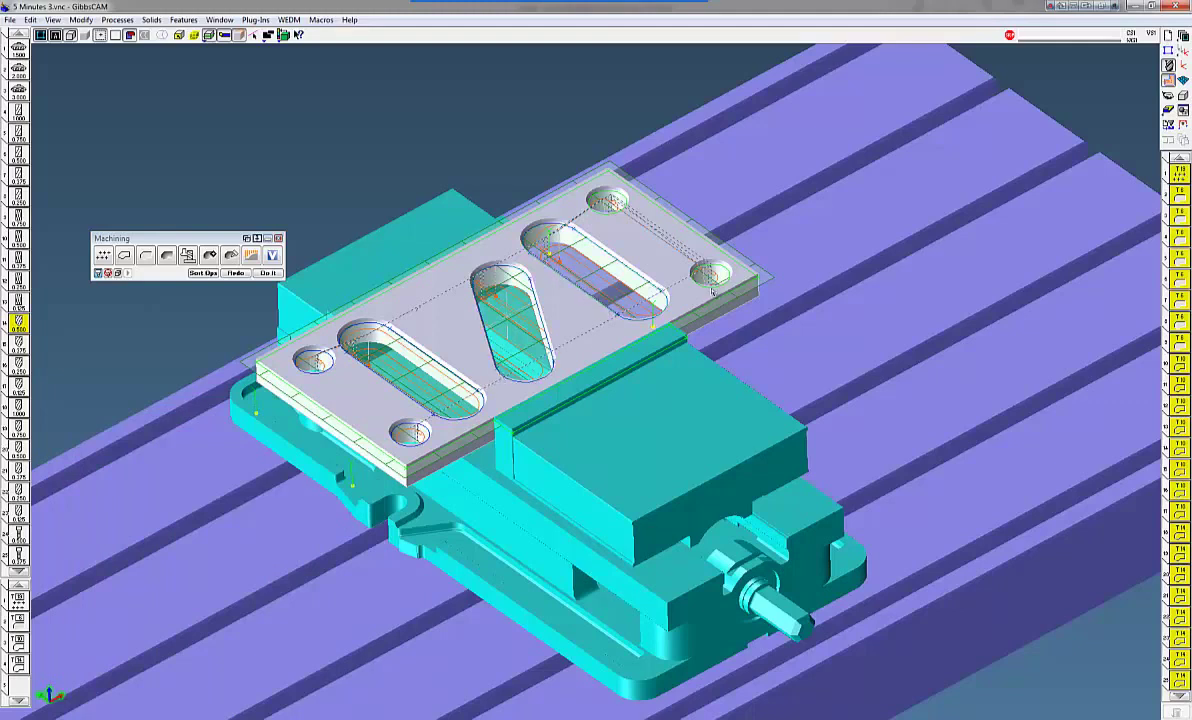
left_click(248, 273)
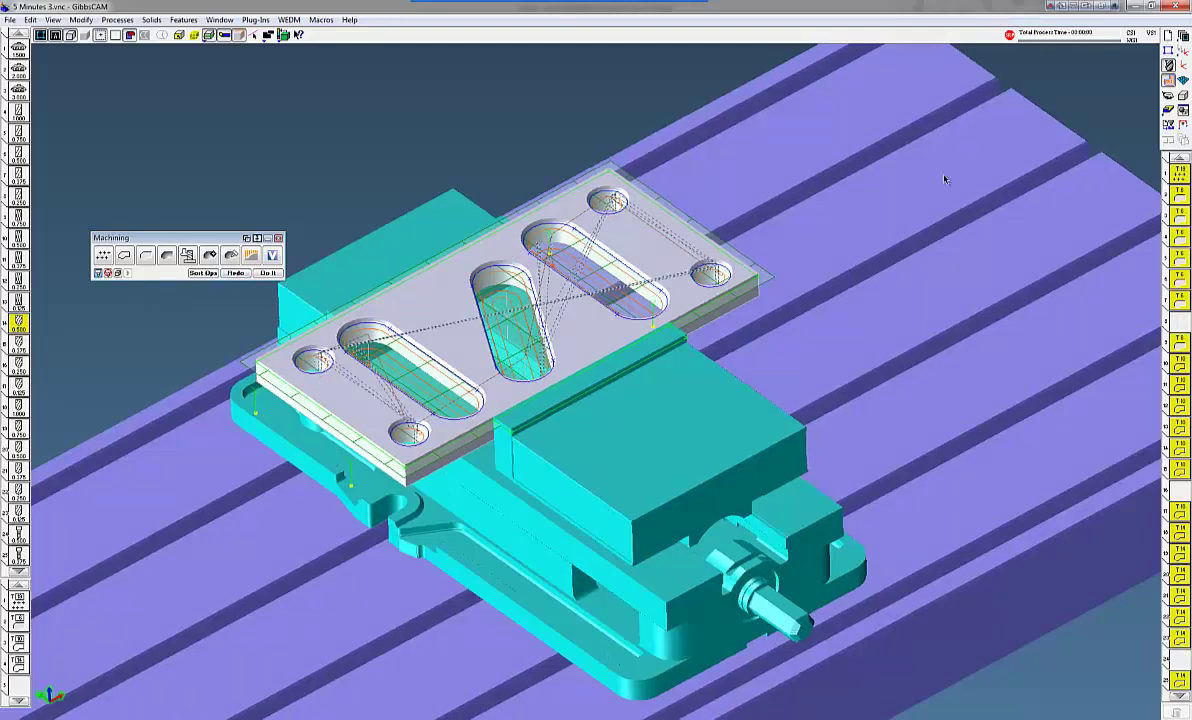
Step: Start the Flash CPR cut simulation for the Rev B plate's operations
left_click(1167, 110)
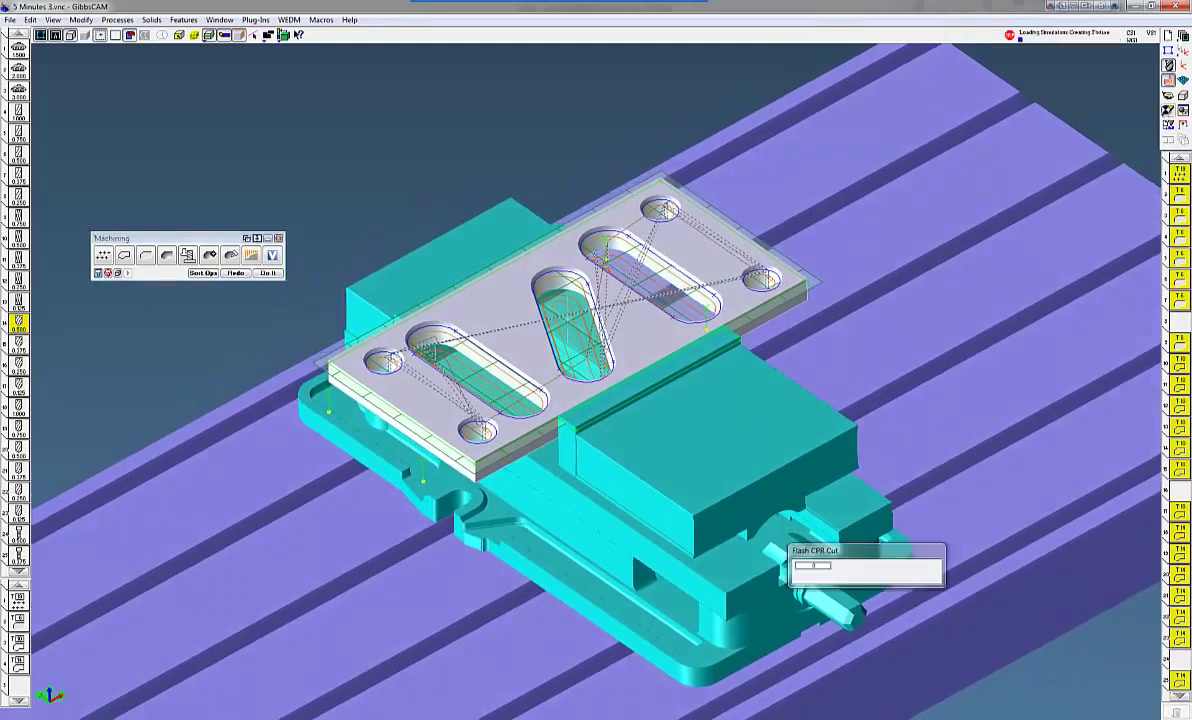